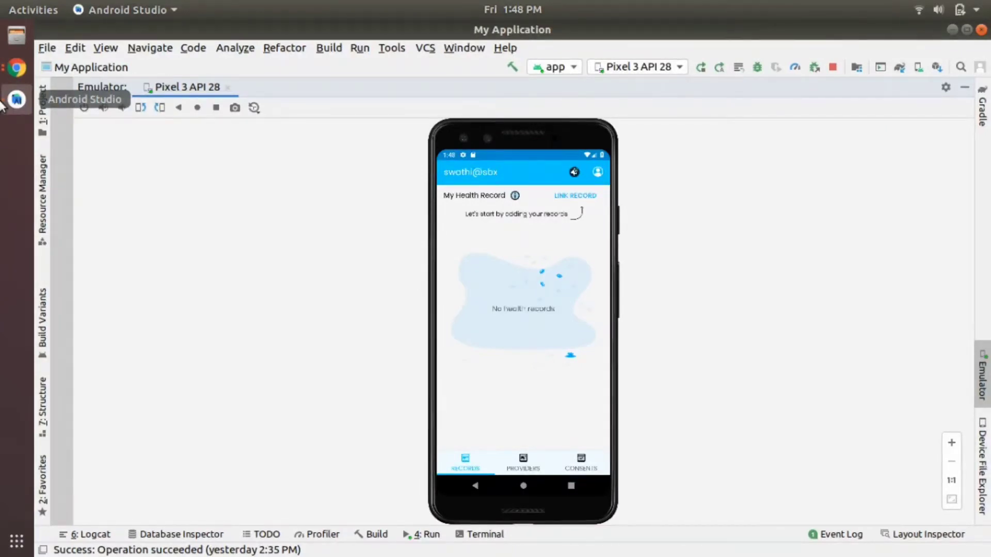
Step: Bring up the list of open browser windows from the dock
{"action": "left_click", "coordinate": [5, 64]}
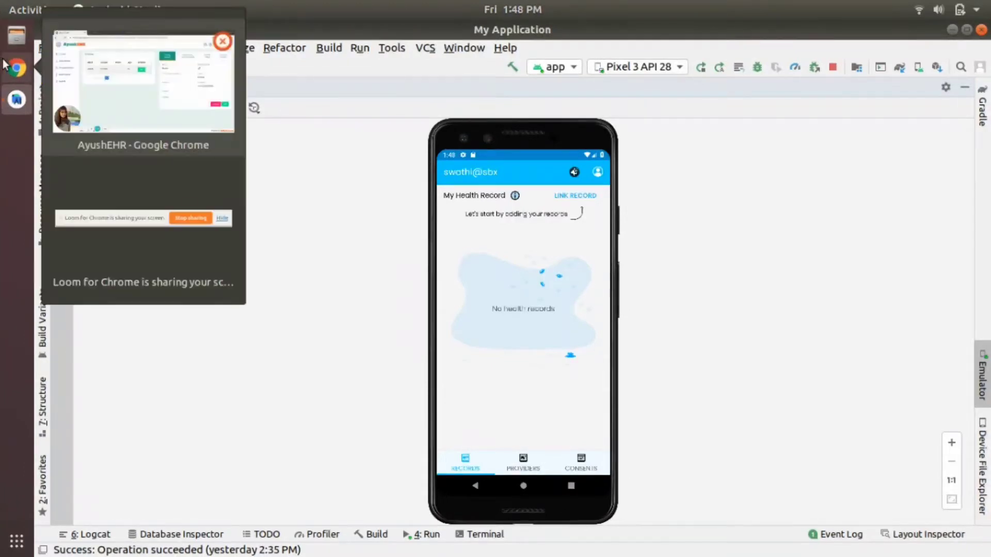
Step: Open the patient's summary in AyushEHR and submit a new 'Fever care' visit dated Nov 20, 2020
{"action": "left_click", "coordinate": [143, 82]}
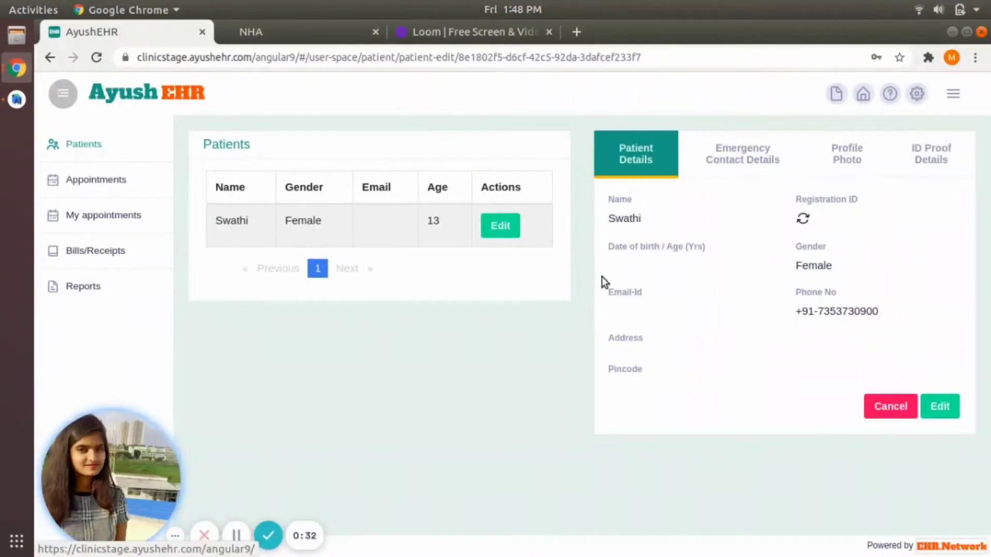
{"action": "left_click", "coordinate": [930, 163]}
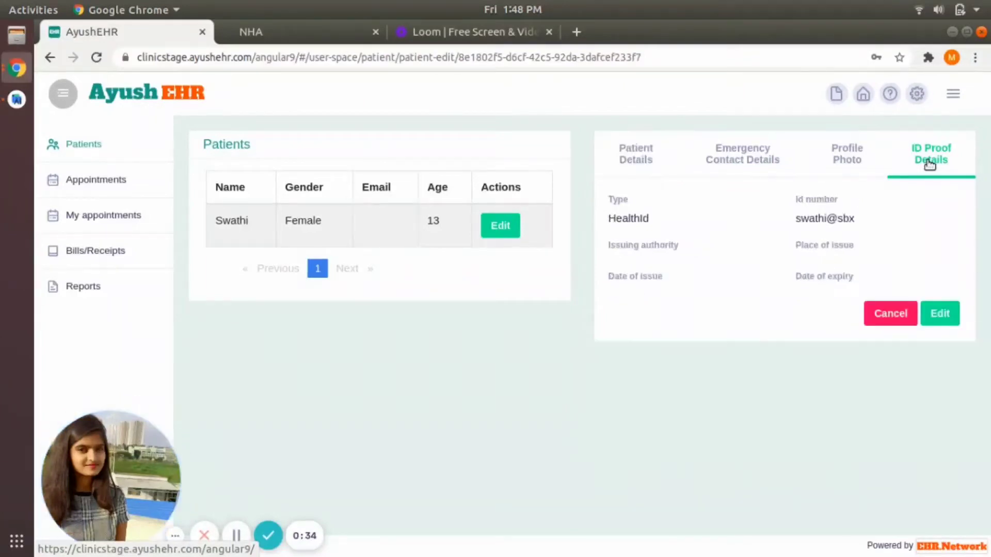
{"action": "left_click", "coordinate": [331, 225]}
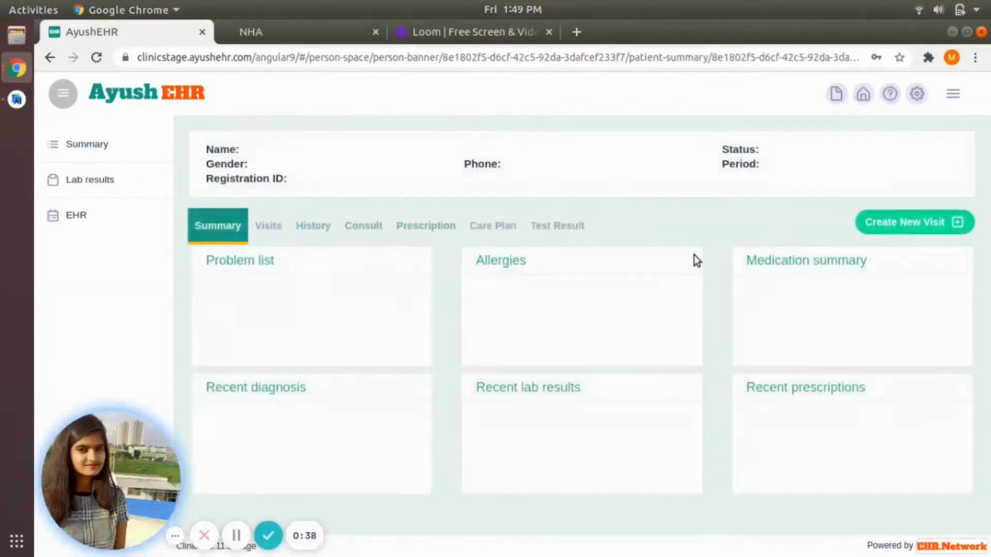
{"action": "left_click", "coordinate": [891, 220]}
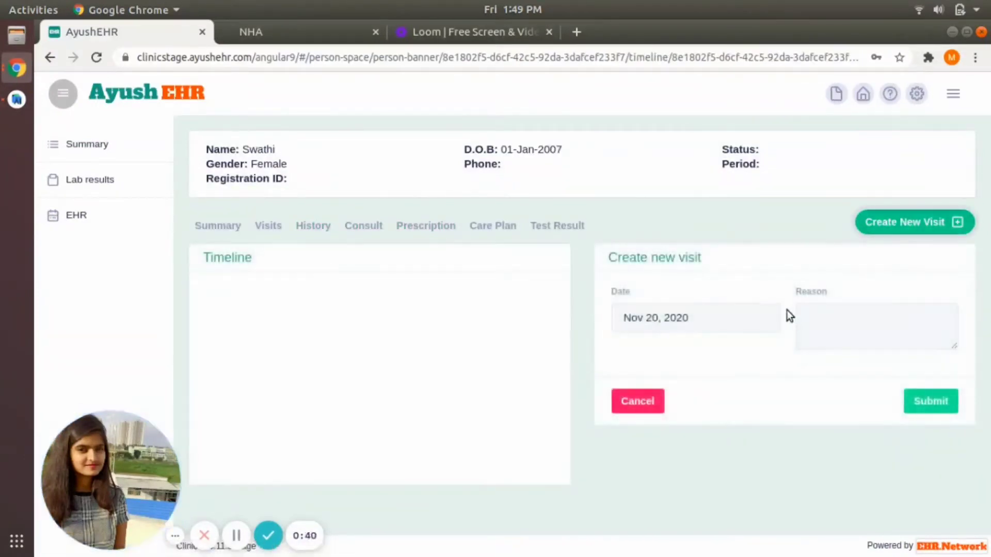
{"action": "type", "text": "Fe"}
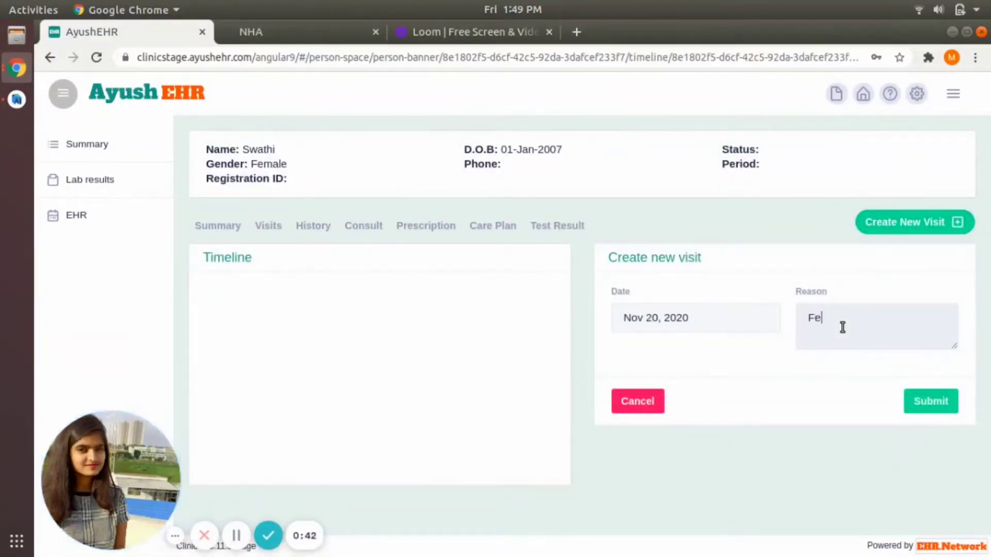
{"action": "type", "text": "ver care"}
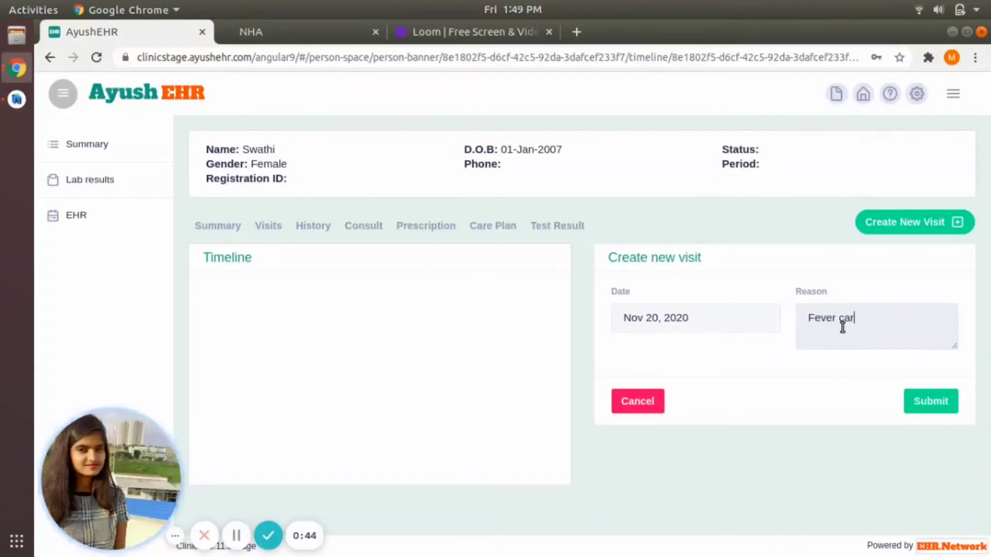
{"action": "left_click", "coordinate": [939, 404]}
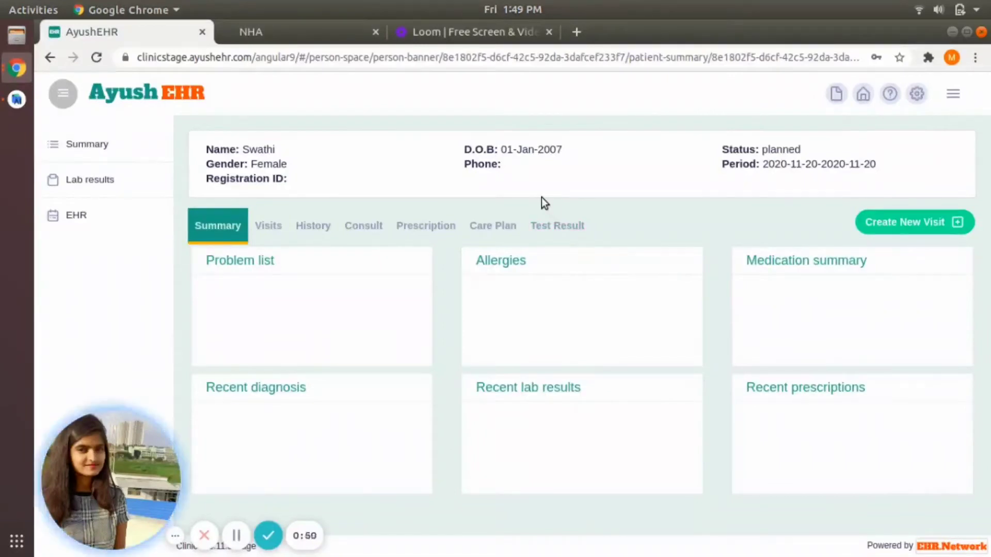
Step: Start a new medication order in the Prescription section with Paracetamol 160 mg oral tablet
{"action": "left_click", "coordinate": [439, 232]}
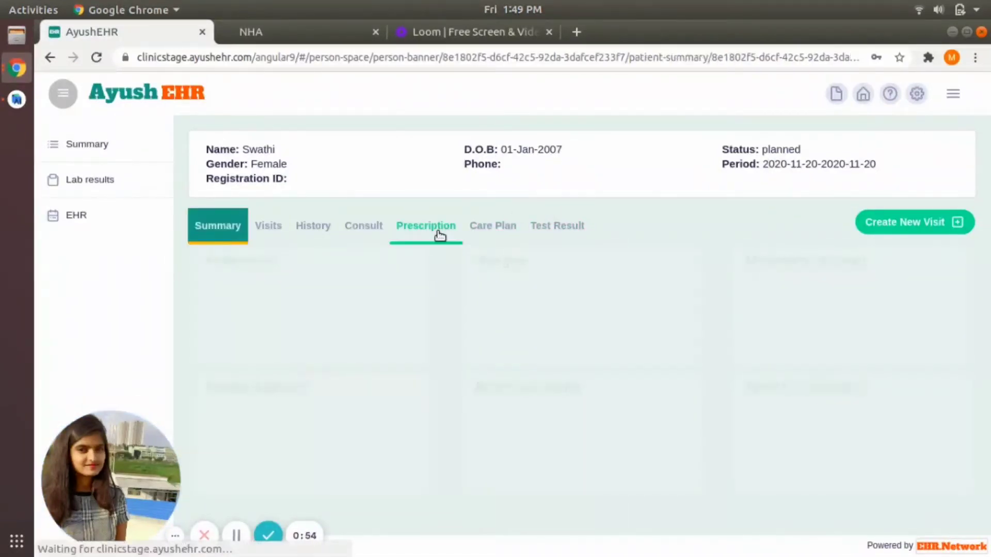
{"action": "left_click", "coordinate": [440, 233]}
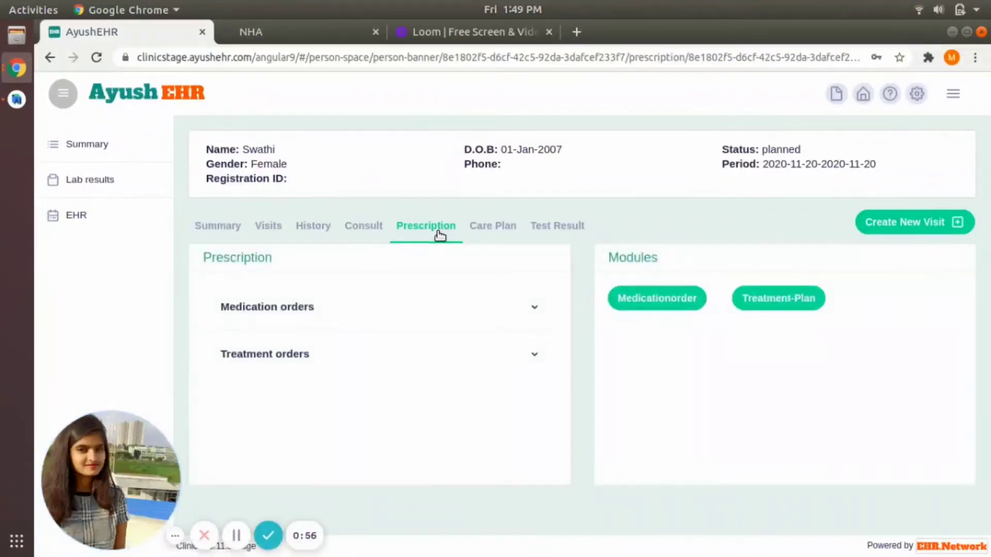
{"action": "left_click", "coordinate": [656, 294]}
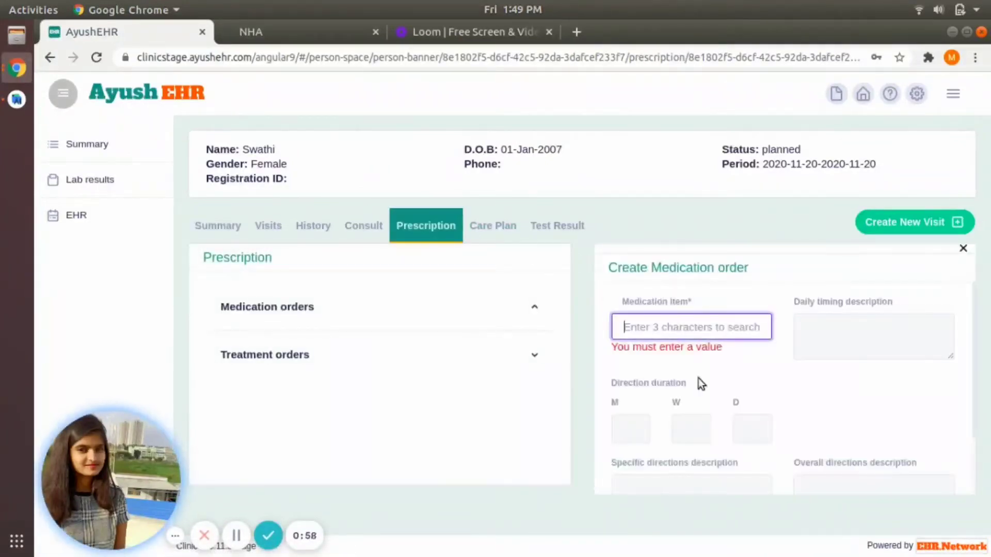
{"action": "scroll", "coordinate": [699, 382], "scroll_direction": "down", "scroll_amount": 3}
{"action": "scroll", "coordinate": [699, 379], "scroll_direction": "up", "scroll_amount": 3}
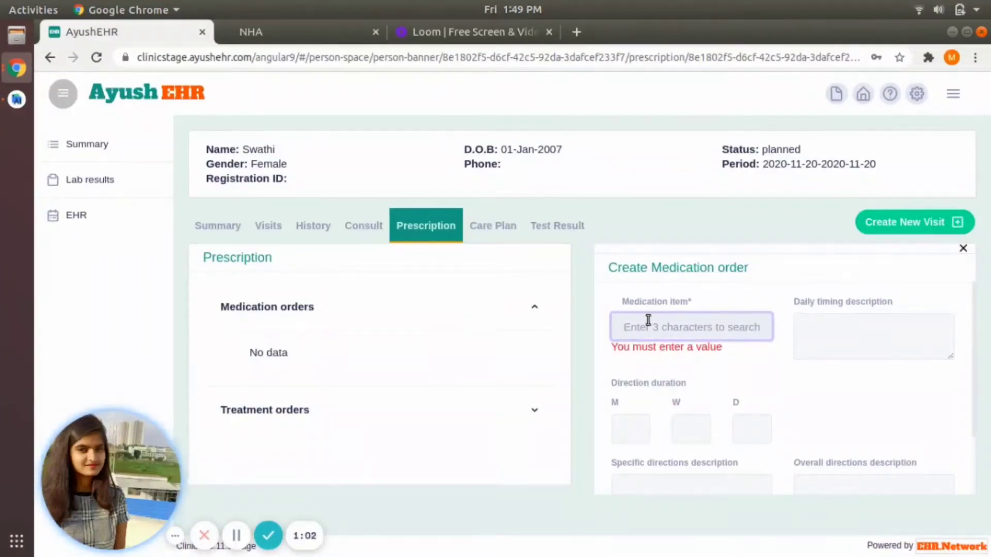
{"action": "type", "text": "para"}
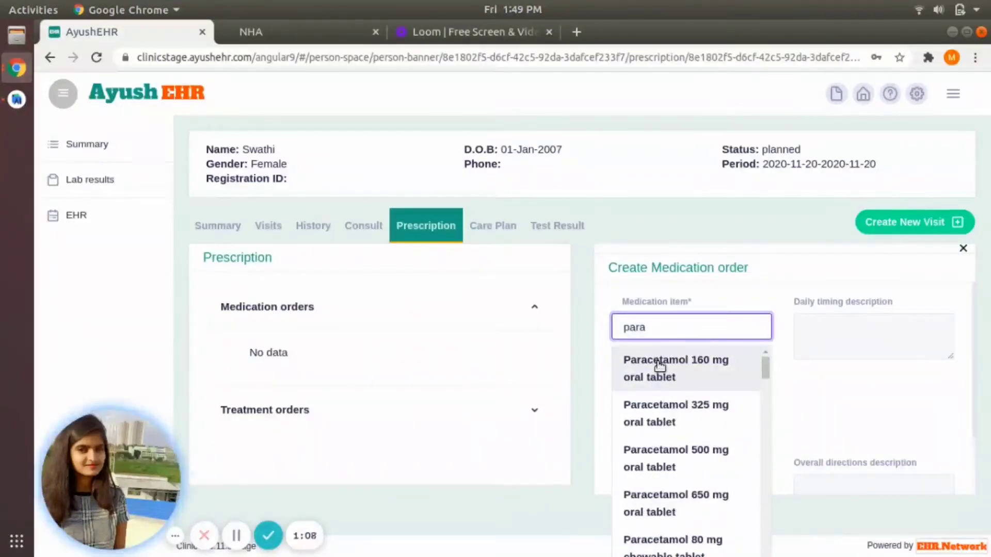
{"action": "left_click", "coordinate": [660, 366]}
Step: Set the timing to 'twice a day' and directions to after food, then save the order
{"action": "left_click", "coordinate": [808, 333]}
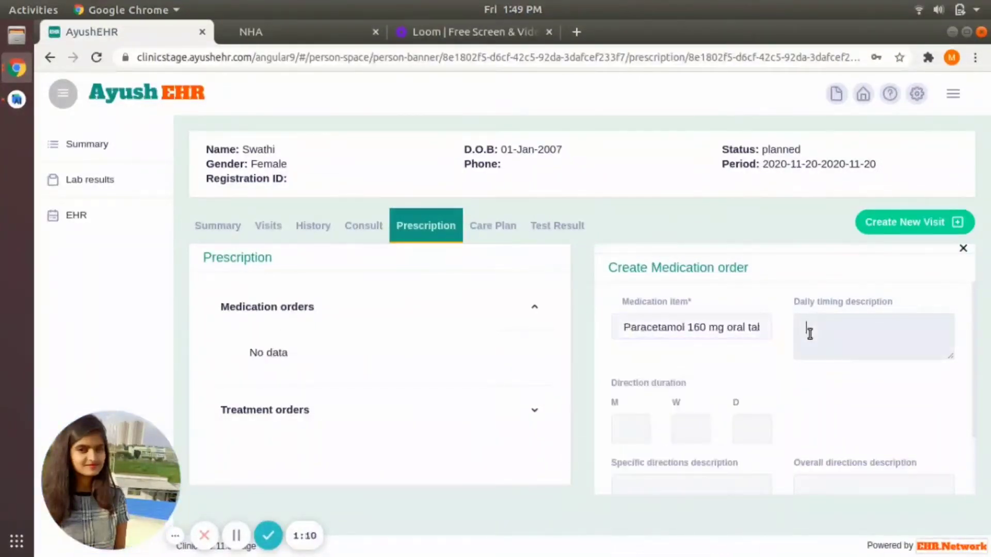
{"action": "type", "text": "twice a day"}
{"action": "scroll", "coordinate": [810, 332], "scroll_direction": "down", "scroll_amount": 2}
{"action": "left_click", "coordinate": [663, 448]}
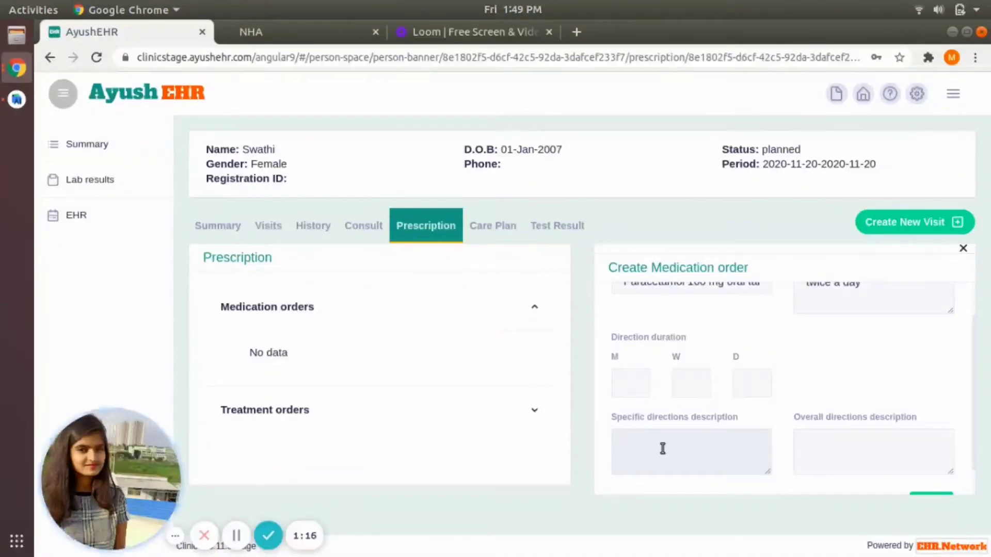
{"action": "type", "text": "afterfood"}
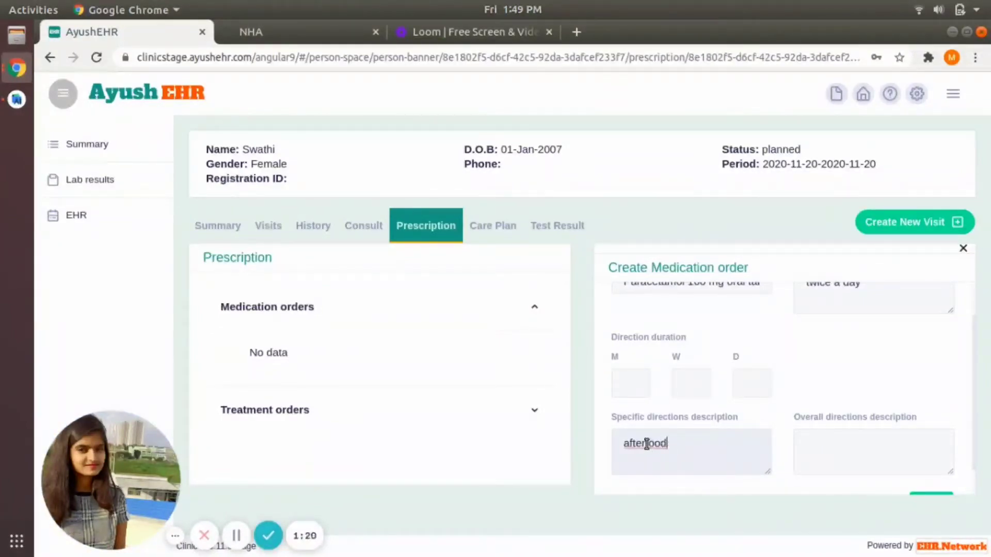
{"action": "left_click", "coordinate": [646, 444]}
{"action": "scroll", "coordinate": [877, 449], "scroll_direction": "down", "scroll_amount": 1}
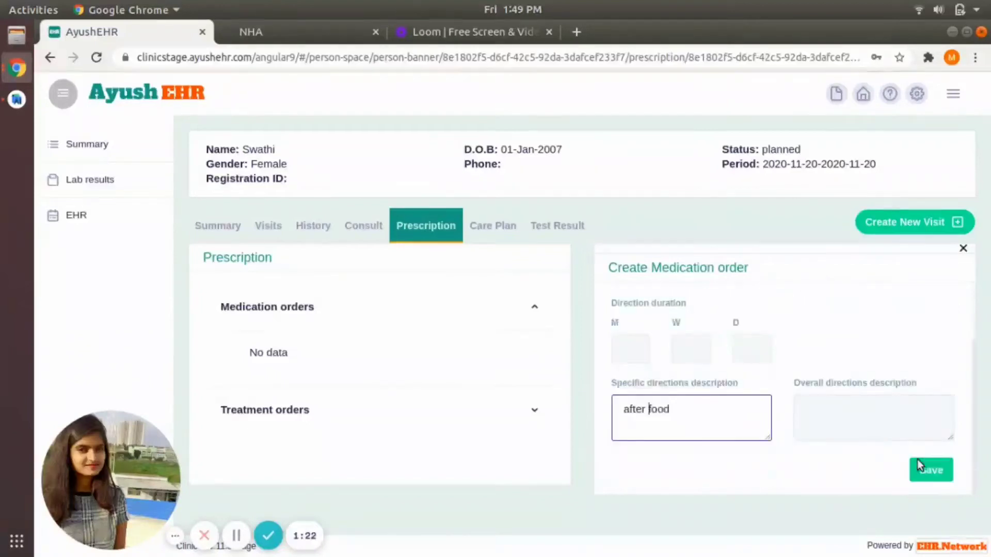
{"action": "left_click", "coordinate": [933, 469]}
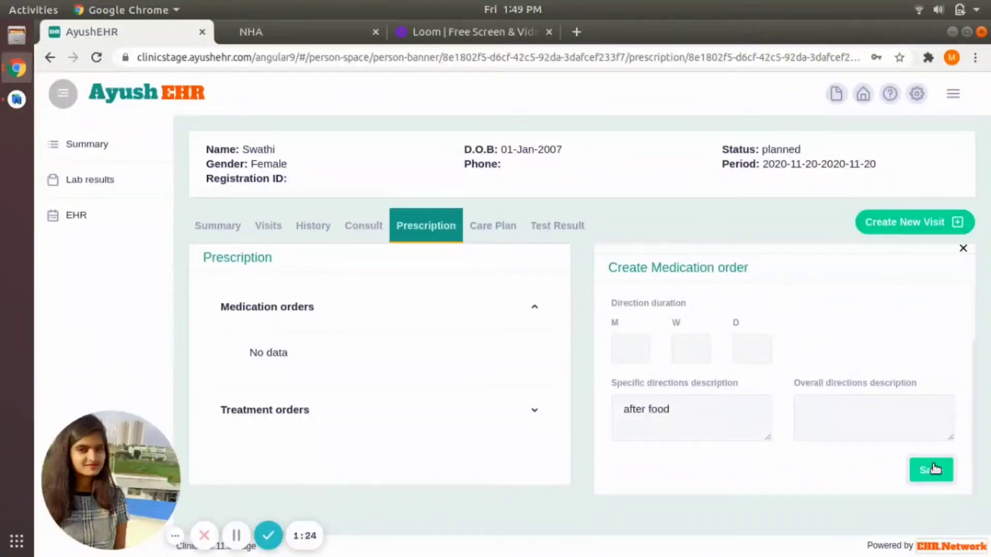
{"action": "left_click", "coordinate": [300, 311]}
{"action": "left_click", "coordinate": [300, 311]}
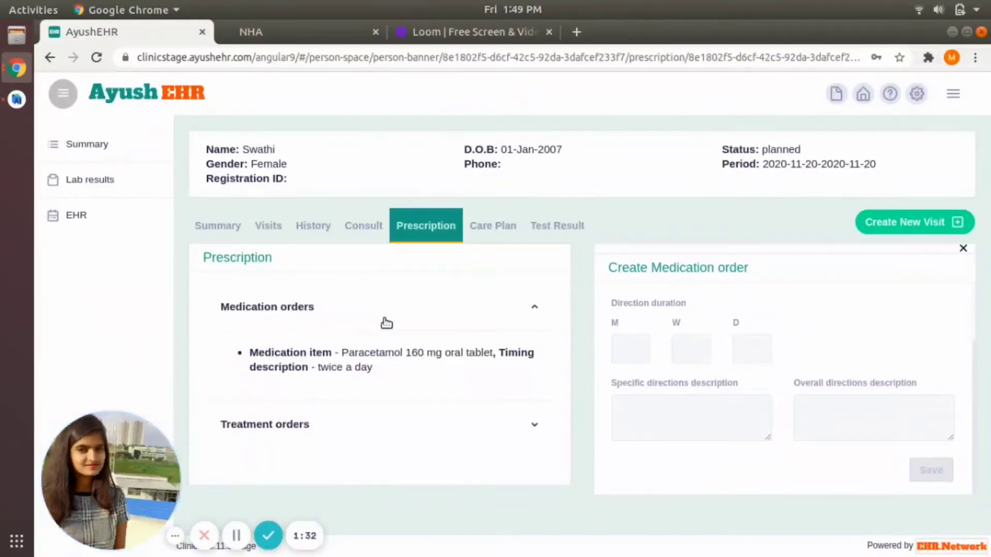
Step: Start a lab investigation for Red blood cell count with red blood cell fluid sample as analyte
{"action": "left_click", "coordinate": [549, 236]}
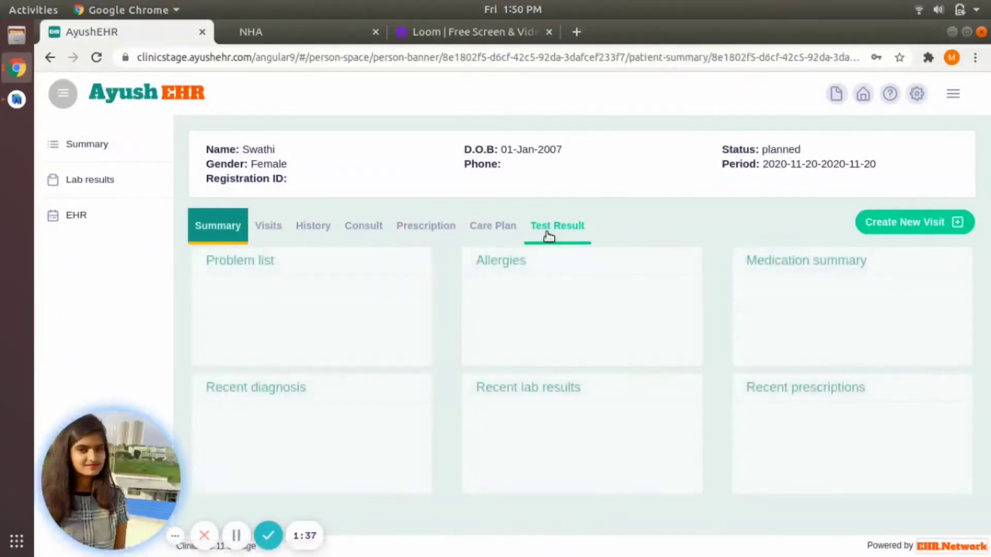
{"action": "left_click", "coordinate": [548, 236]}
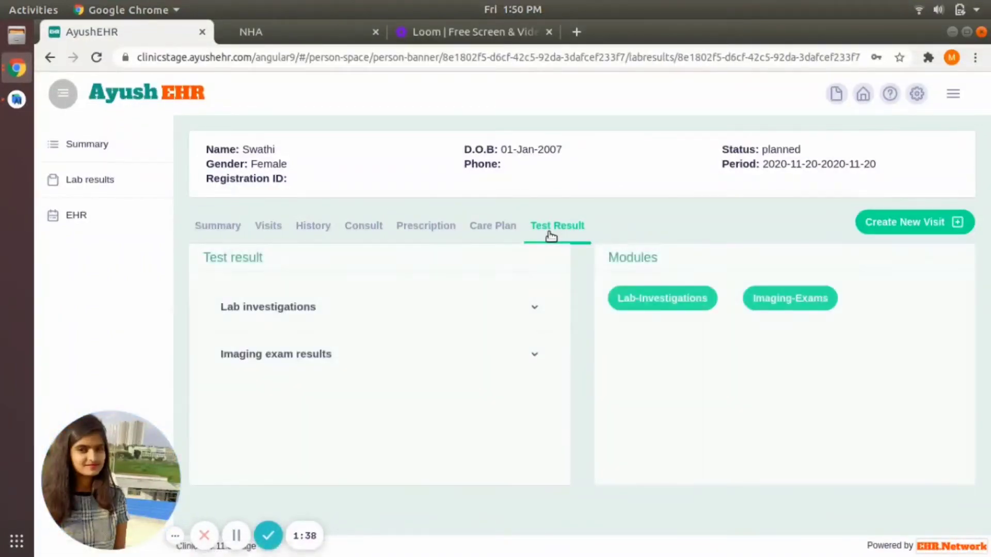
{"action": "left_click", "coordinate": [657, 297]}
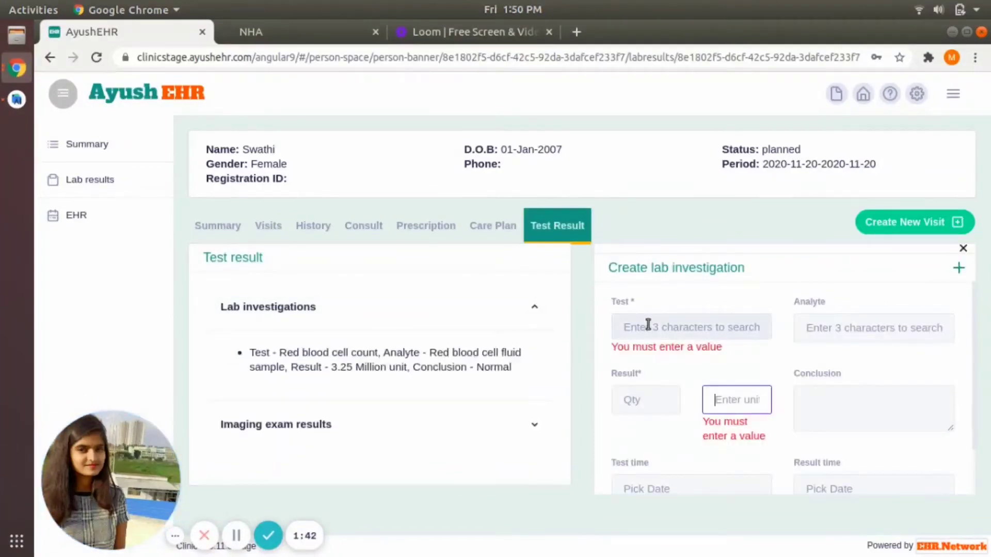
{"action": "scroll", "coordinate": [648, 317], "scroll_direction": "down", "scroll_amount": 2}
{"action": "scroll", "coordinate": [646, 324], "scroll_direction": "up", "scroll_amount": 2}
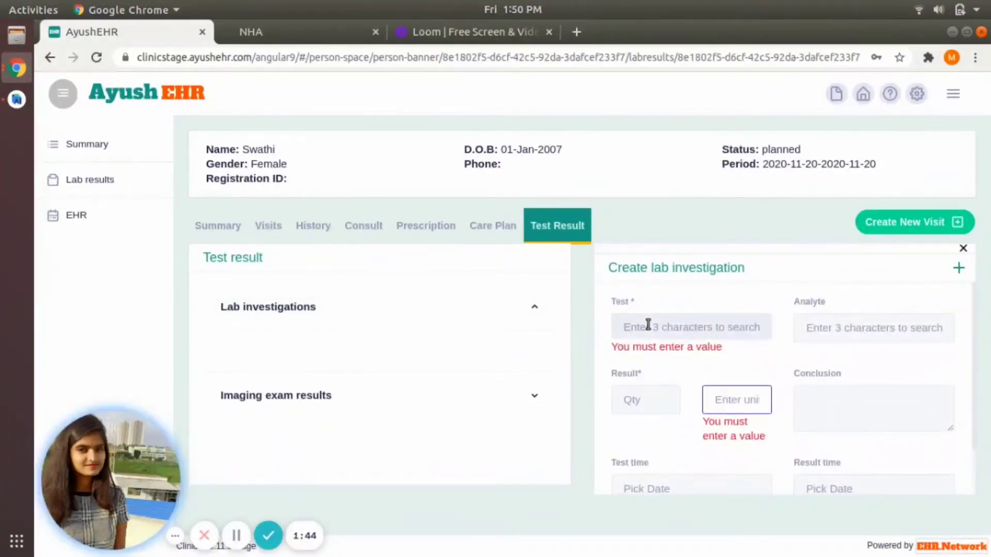
{"action": "left_click", "coordinate": [648, 326]}
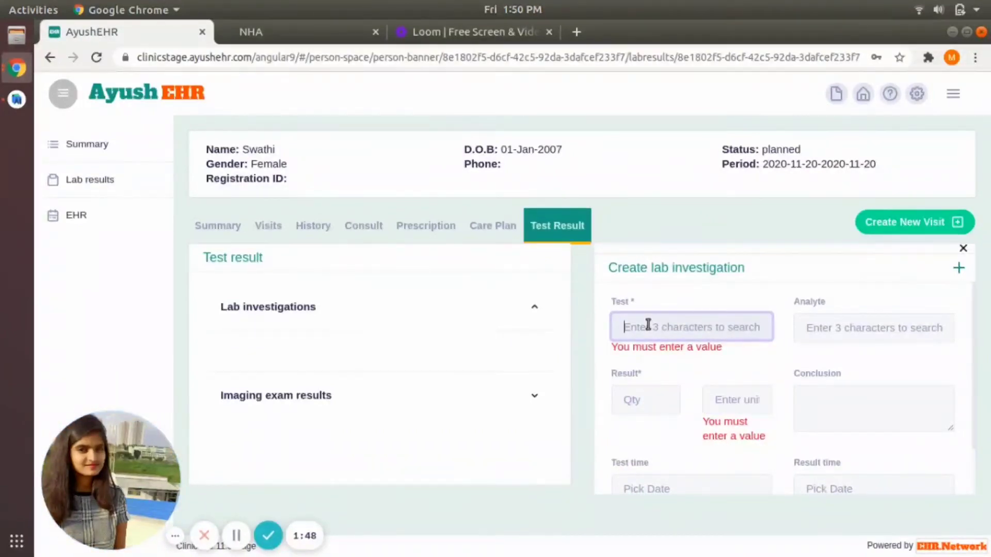
{"action": "type", "text": "red blood"}
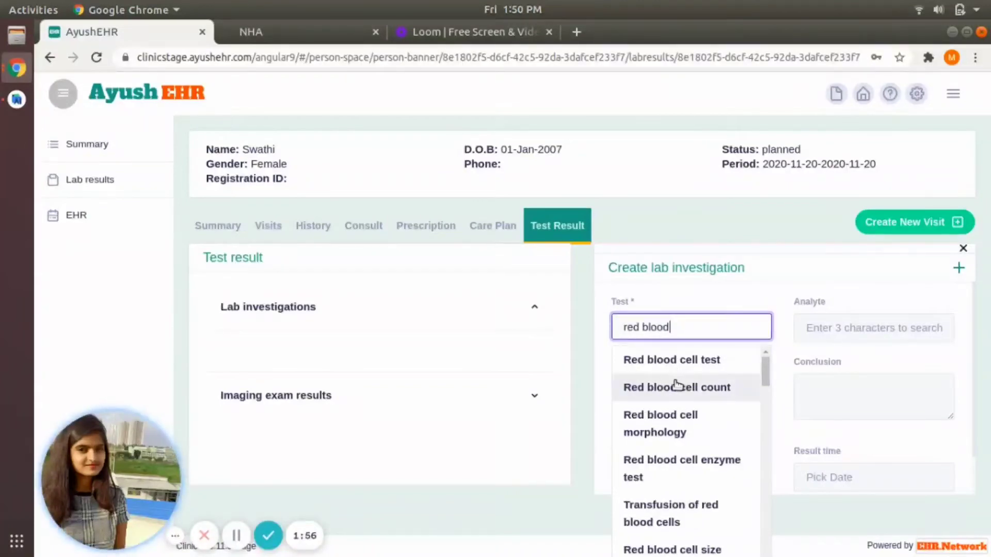
{"action": "left_click", "coordinate": [675, 387]}
{"action": "left_click", "coordinate": [854, 329]}
{"action": "type", "text": "red"}
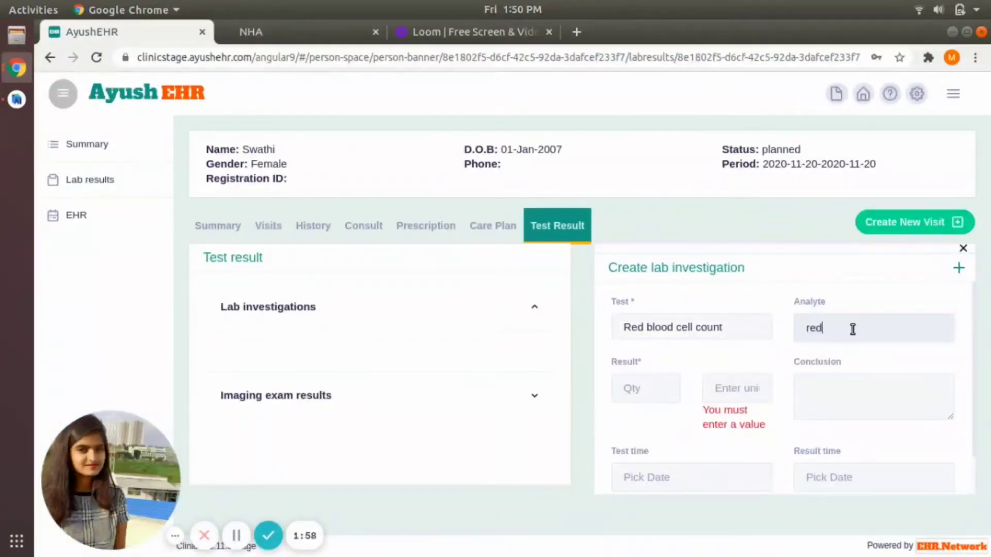
{"action": "left_click", "coordinate": [840, 376]}
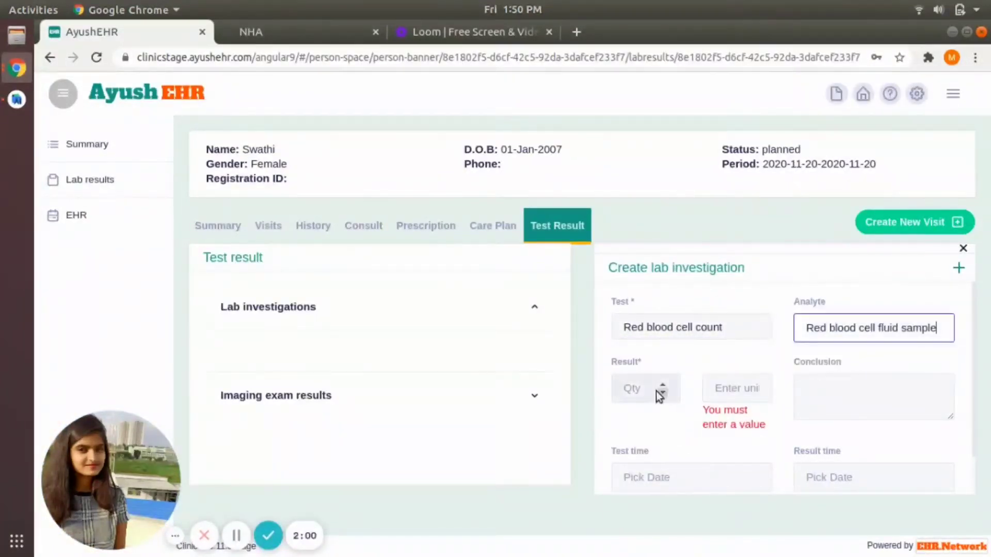
Step: Enter the result as 3.25 Million unit with the conclusion Normal
{"action": "left_click", "coordinate": [624, 390]}
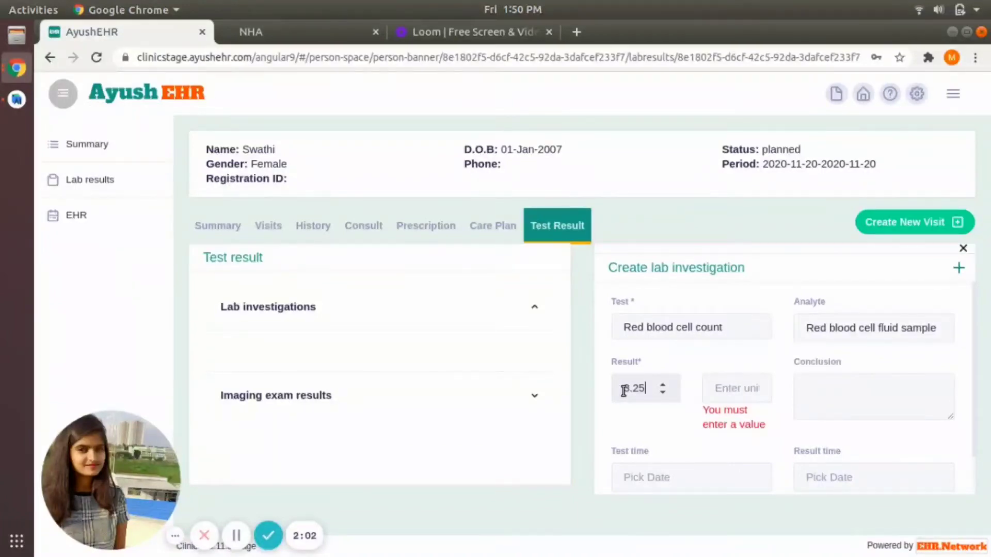
{"action": "left_click", "coordinate": [717, 385]}
{"action": "type", "text": "million"}
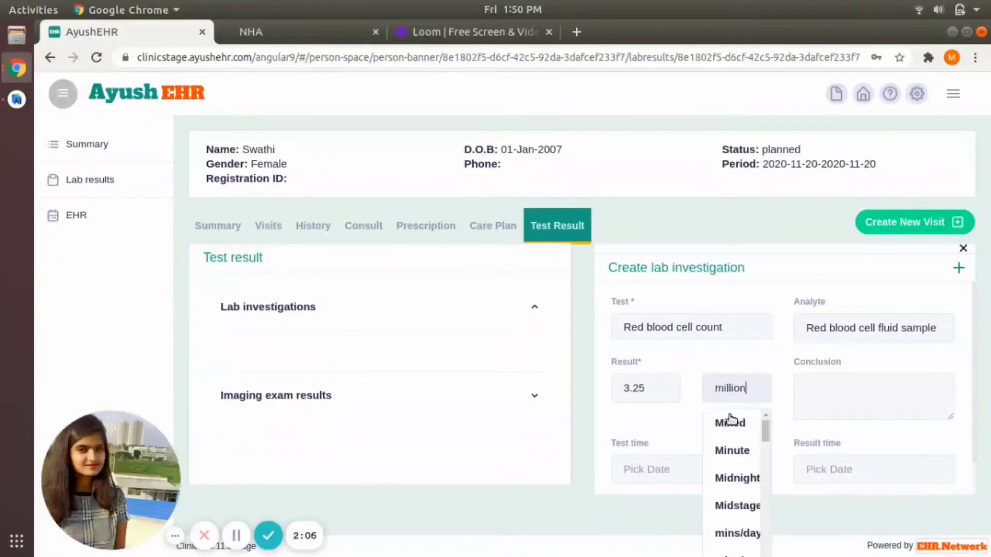
{"action": "scroll", "coordinate": [728, 483], "scroll_direction": "down", "scroll_amount": 3}
{"action": "left_click", "coordinate": [723, 433]}
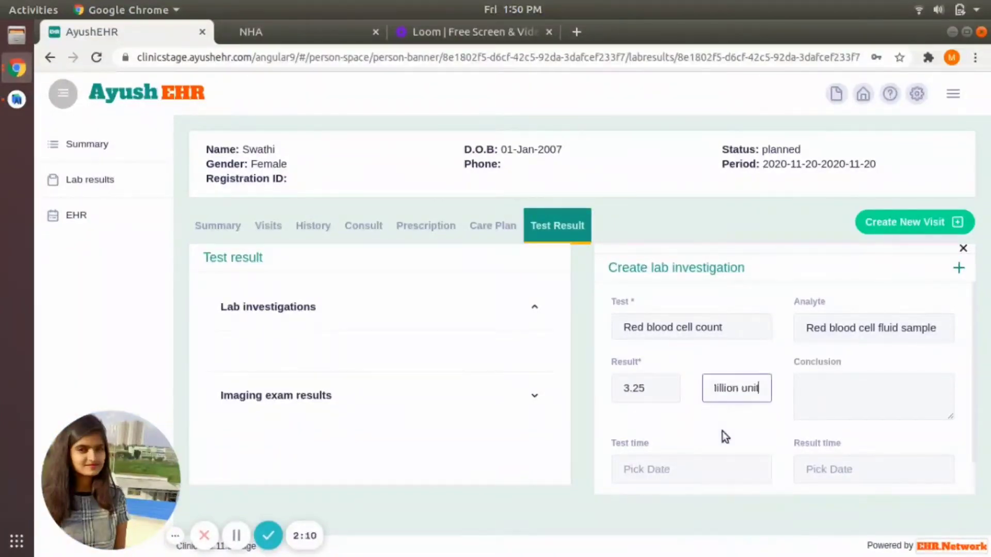
{"action": "left_click", "coordinate": [830, 417]}
{"action": "type", "text": "Normal"}
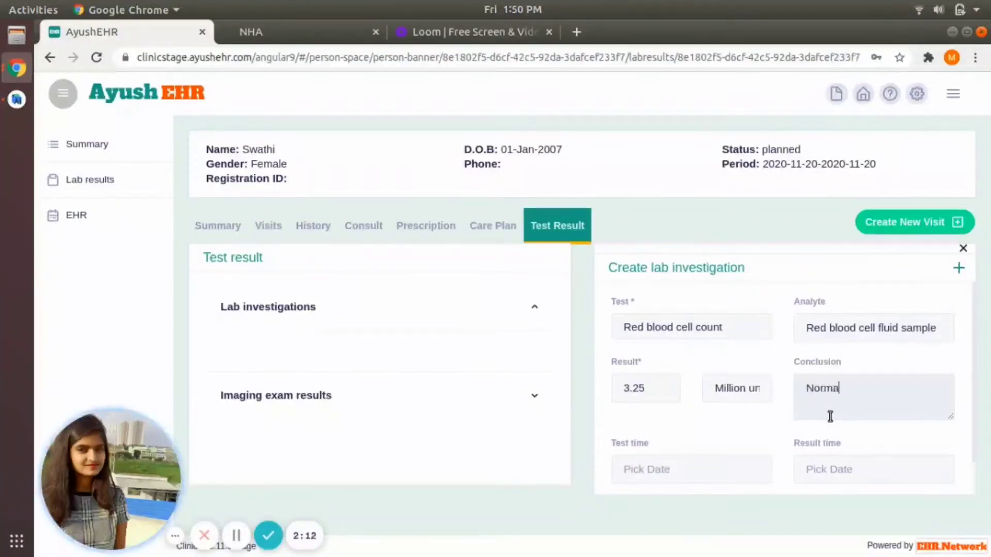
Step: Set test and result times to Nov 20, 2020 and save the lab investigation
{"action": "left_click", "coordinate": [659, 464]}
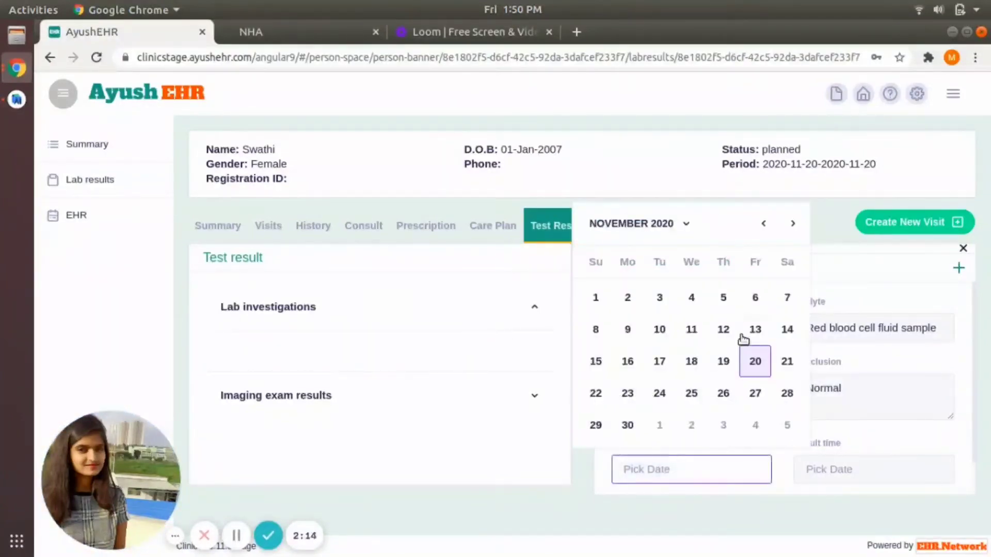
{"action": "left_click", "coordinate": [753, 361]}
{"action": "left_click", "coordinate": [832, 469]}
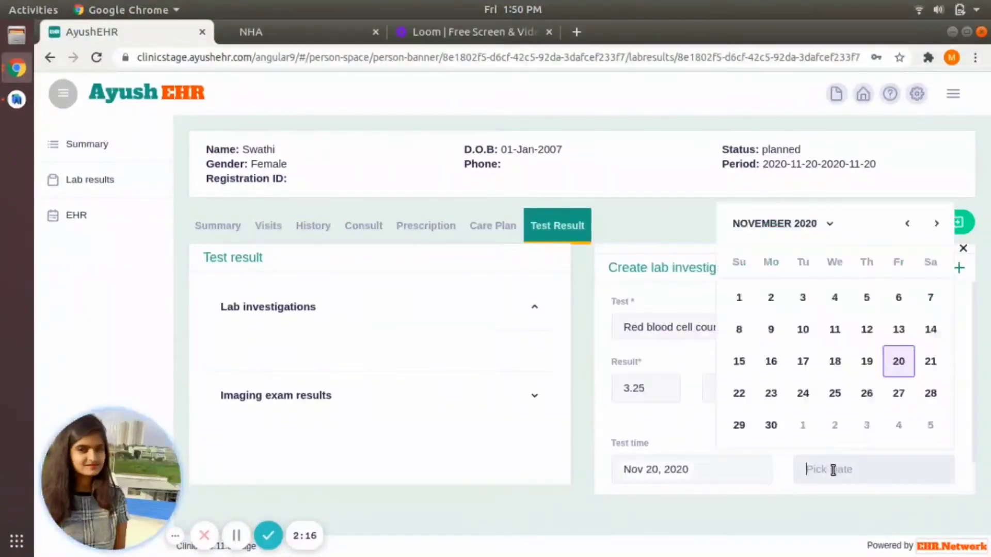
{"action": "left_click", "coordinate": [896, 356]}
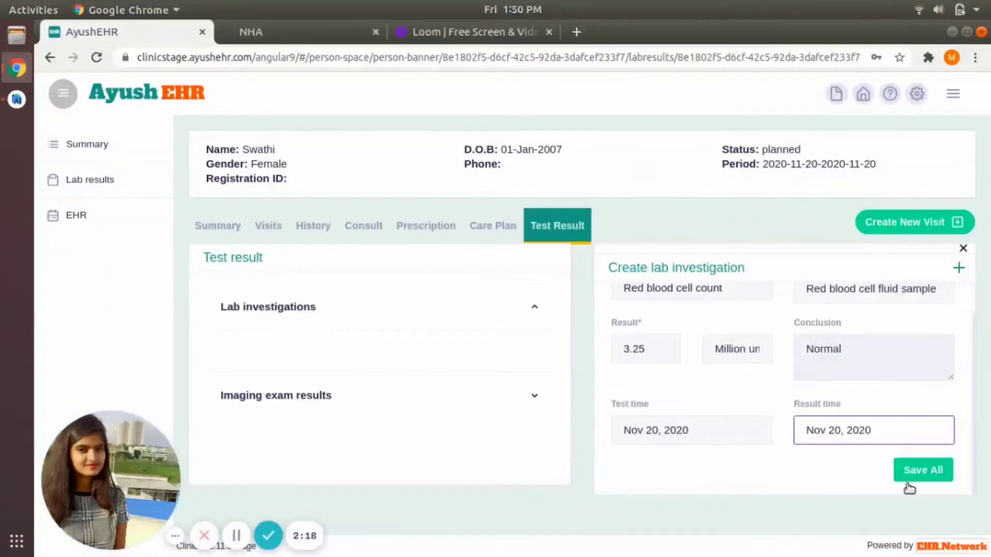
{"action": "left_click", "coordinate": [926, 470]}
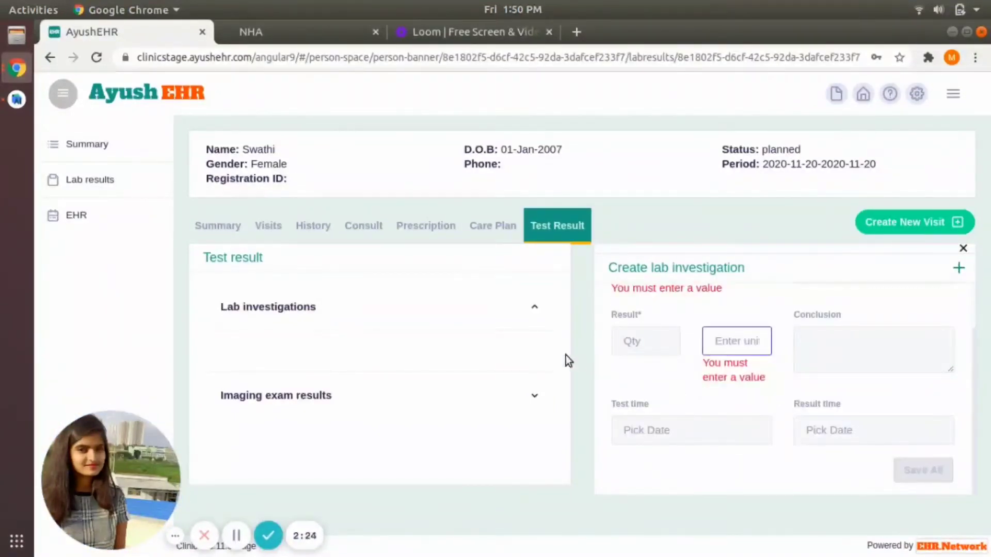
{"action": "left_click", "coordinate": [283, 308]}
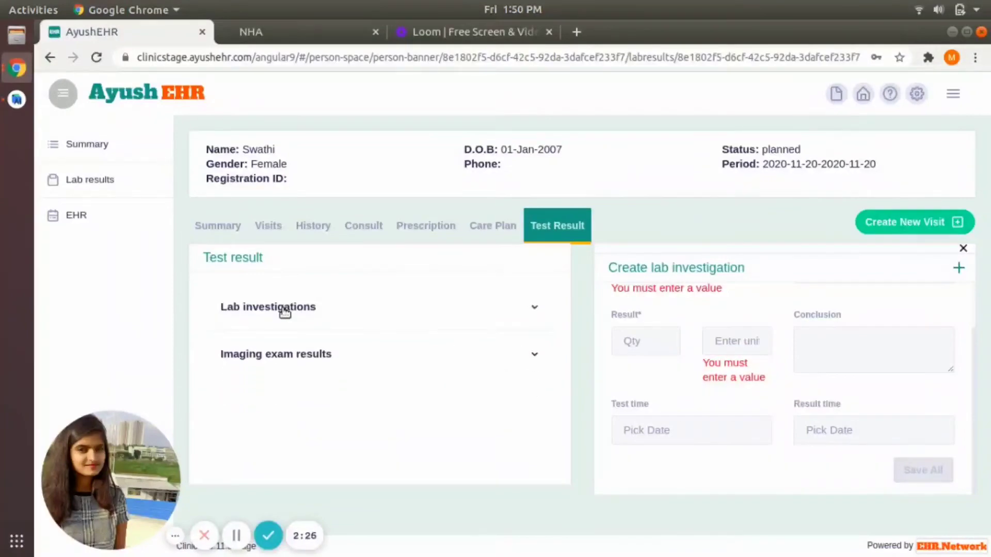
{"action": "left_click", "coordinate": [284, 310]}
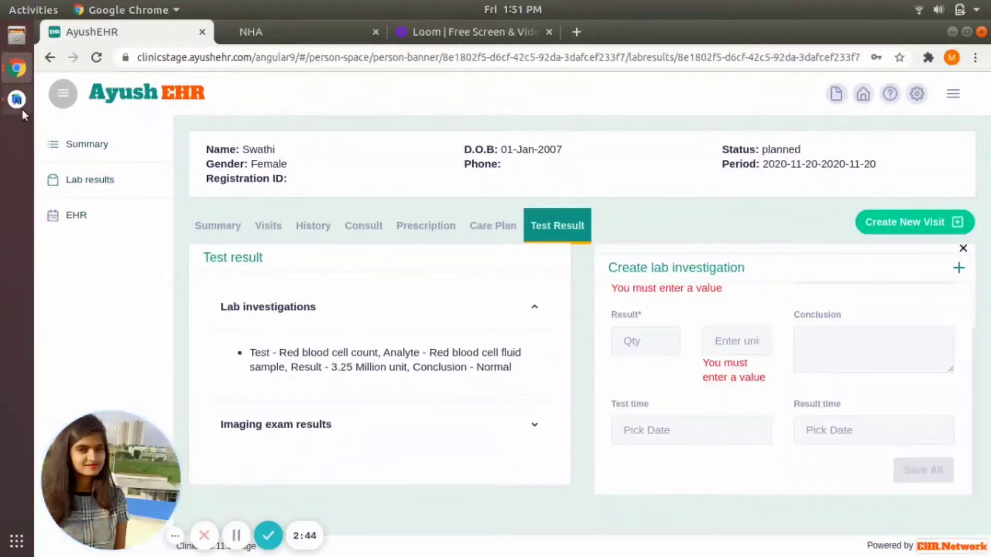
{"action": "left_click", "coordinate": [6, 105]}
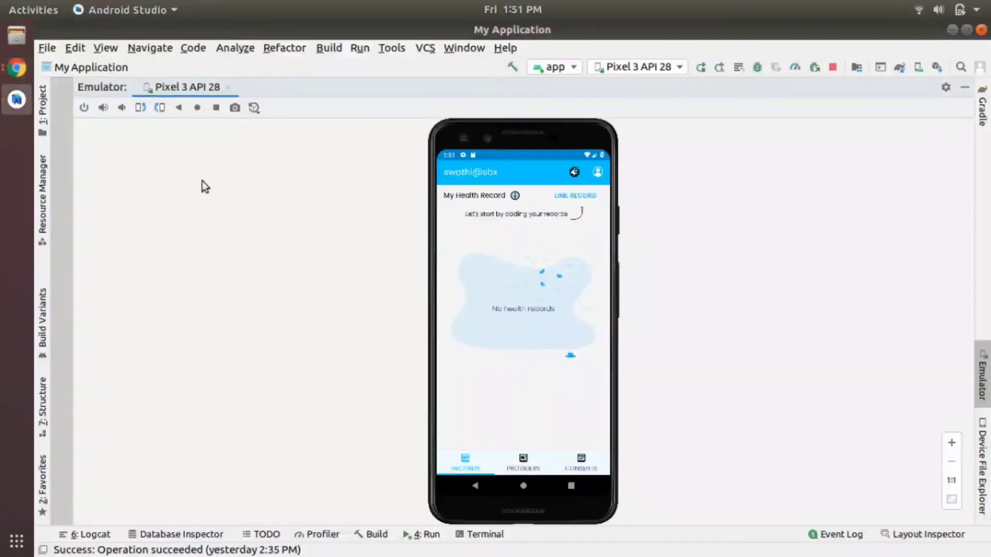
Step: Search for HSRClinic in the PHR app and fetch the patient's records from it
{"action": "left_click", "coordinate": [570, 196]}
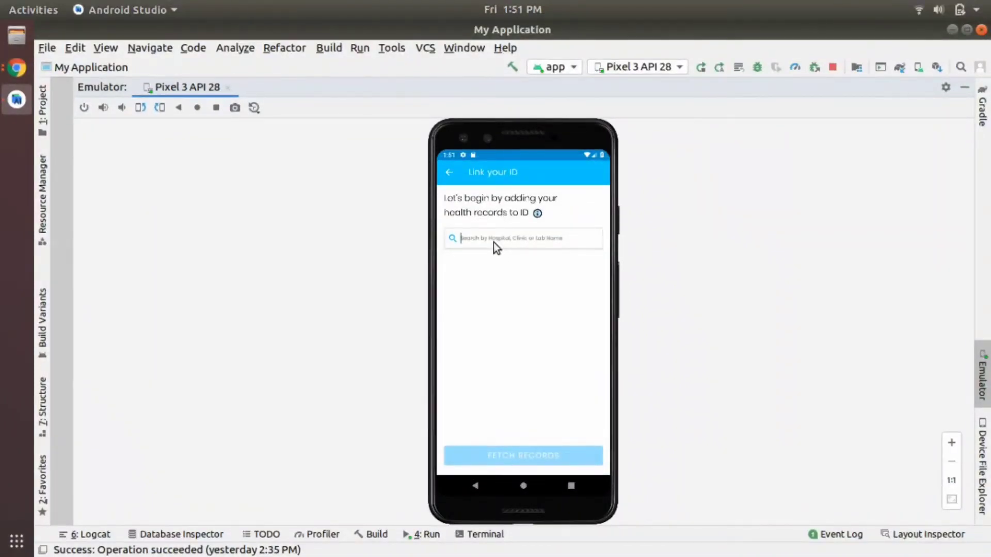
{"action": "left_click", "coordinate": [493, 243]}
{"action": "type", "text": "HSR"}
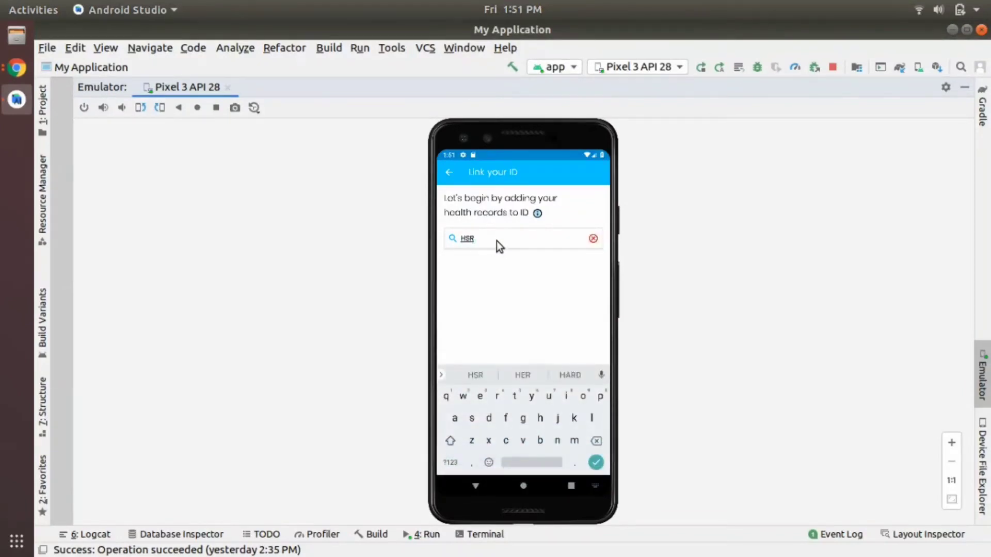
{"action": "type", "text": "Clin"}
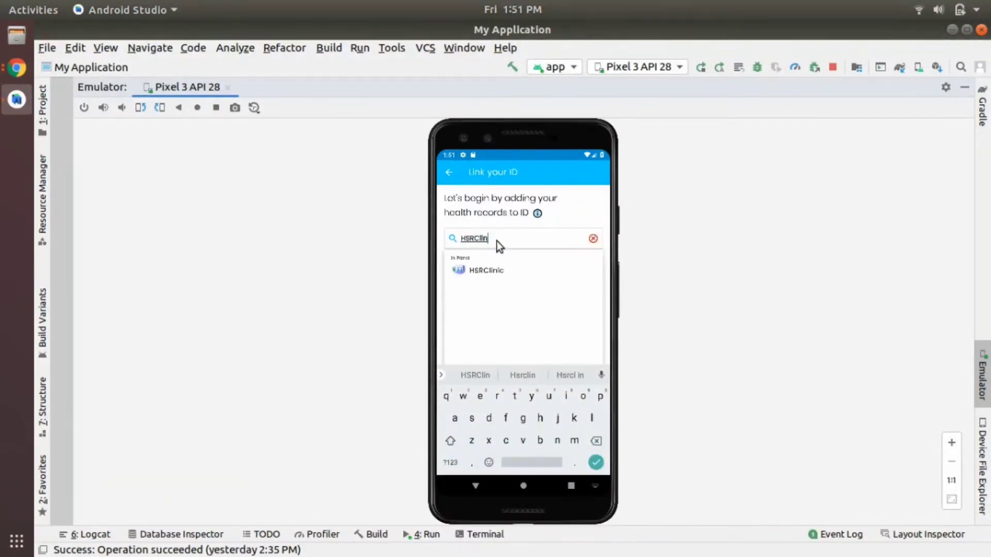
{"action": "left_click", "coordinate": [477, 270]}
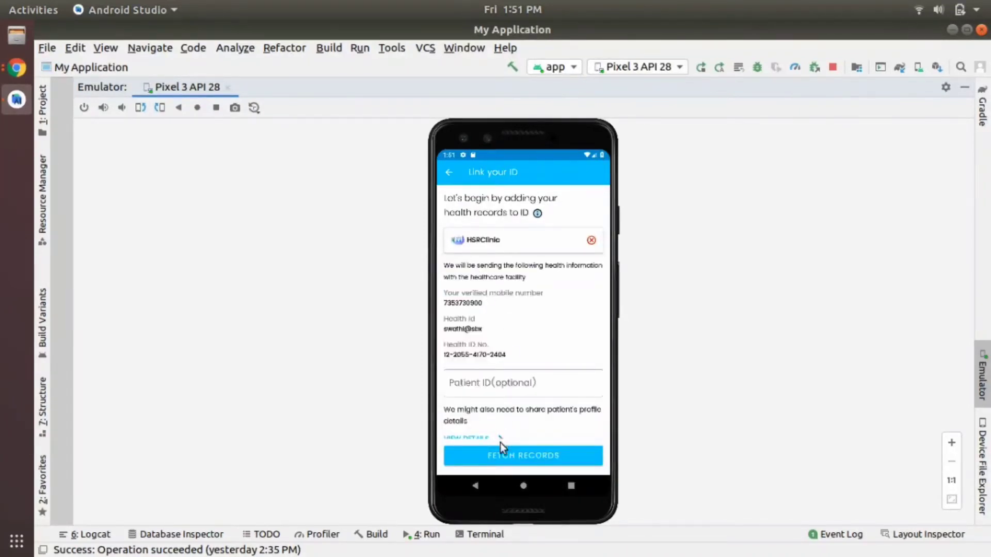
{"action": "left_click", "coordinate": [501, 459]}
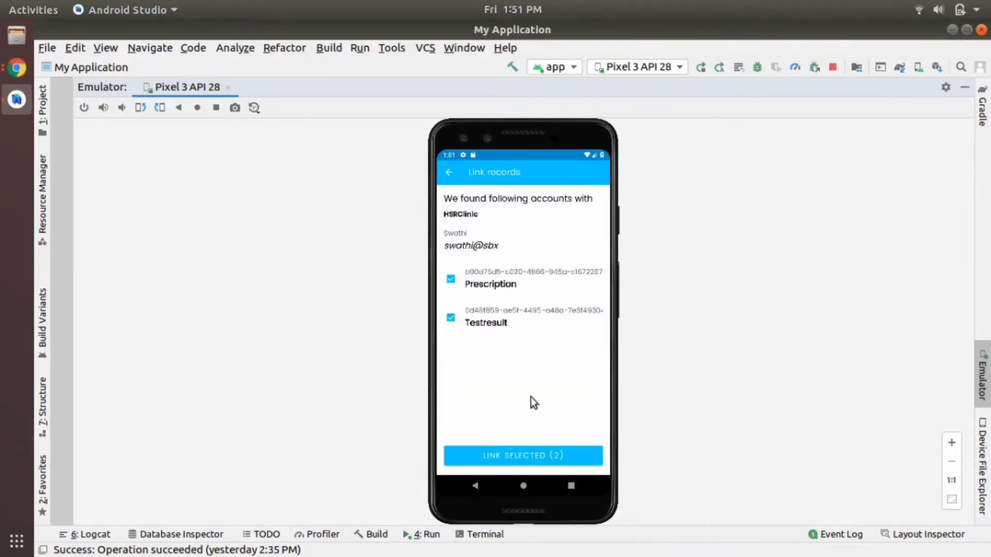
Step: Link the Prescription and Test result records, verifying with the one-time code
{"action": "left_click", "coordinate": [515, 457]}
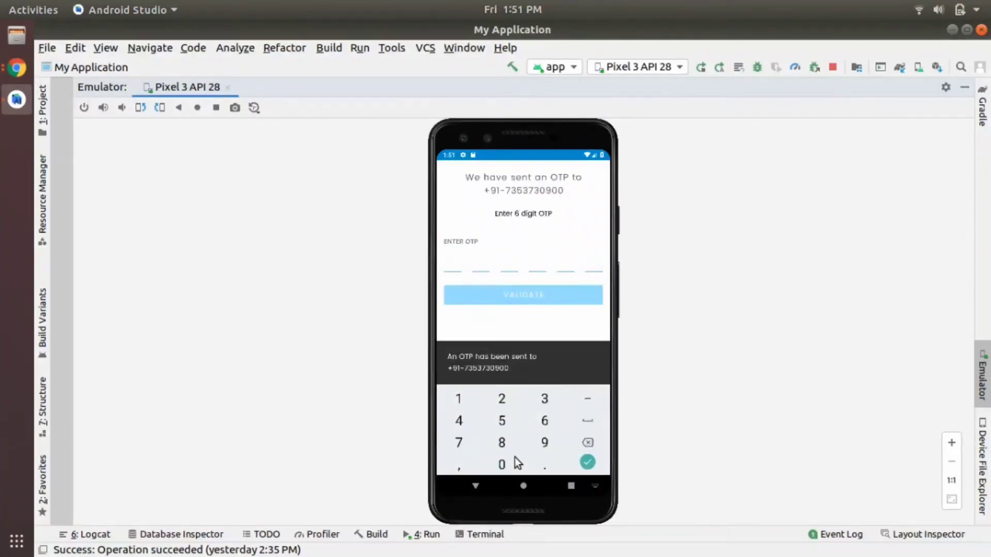
{"action": "type", "text": "666666"}
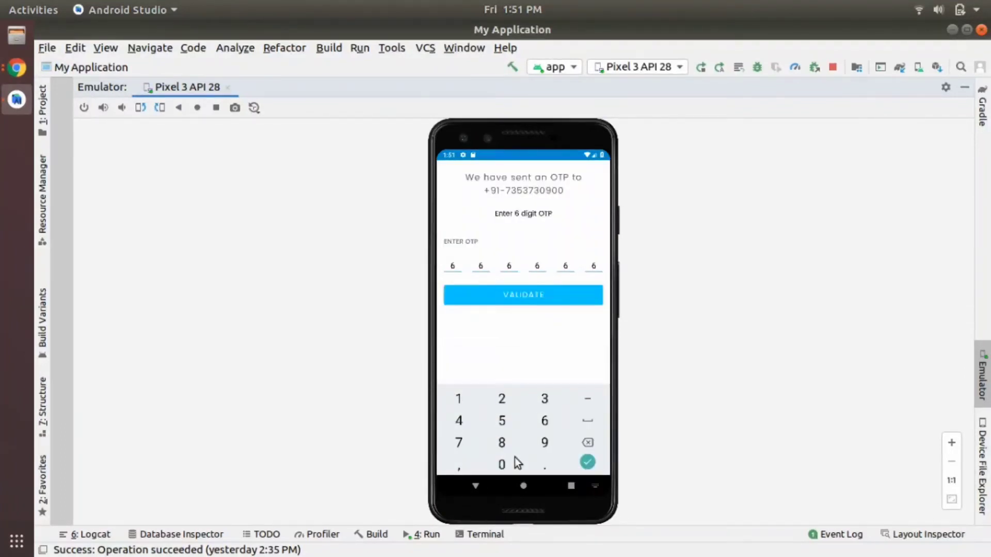
{"action": "left_click", "coordinate": [532, 295]}
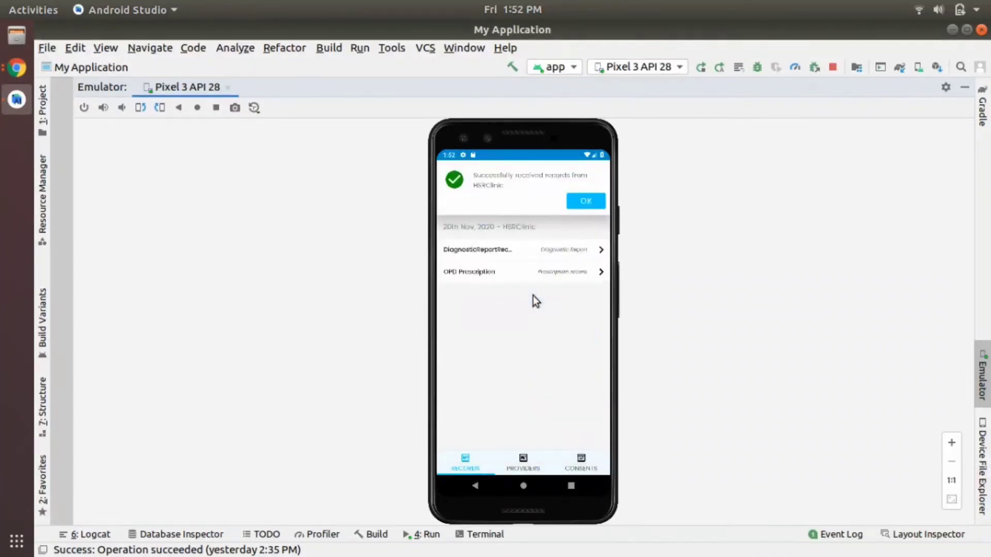
{"action": "left_click", "coordinate": [584, 204]}
Step: Start a new consent request and look up the patient by their identifier
{"action": "key", "text": "alt+Tab"}
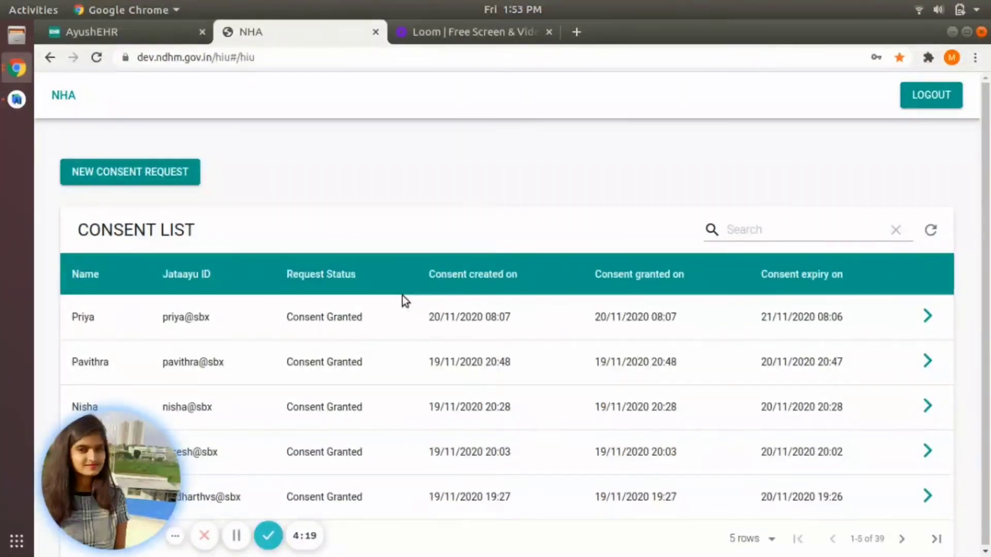
{"action": "left_click", "coordinate": [136, 175]}
{"action": "left_click", "coordinate": [364, 242]}
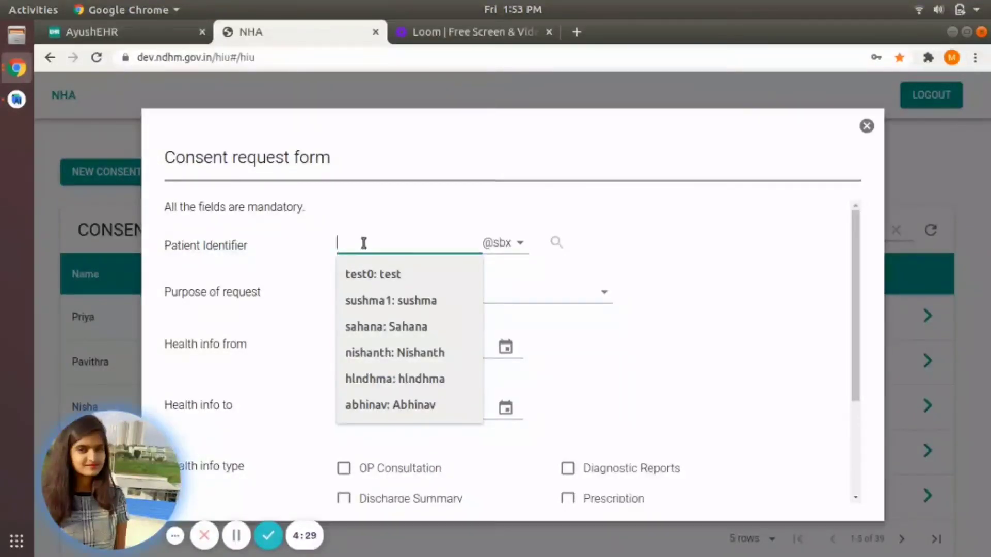
{"action": "type", "text": "s"}
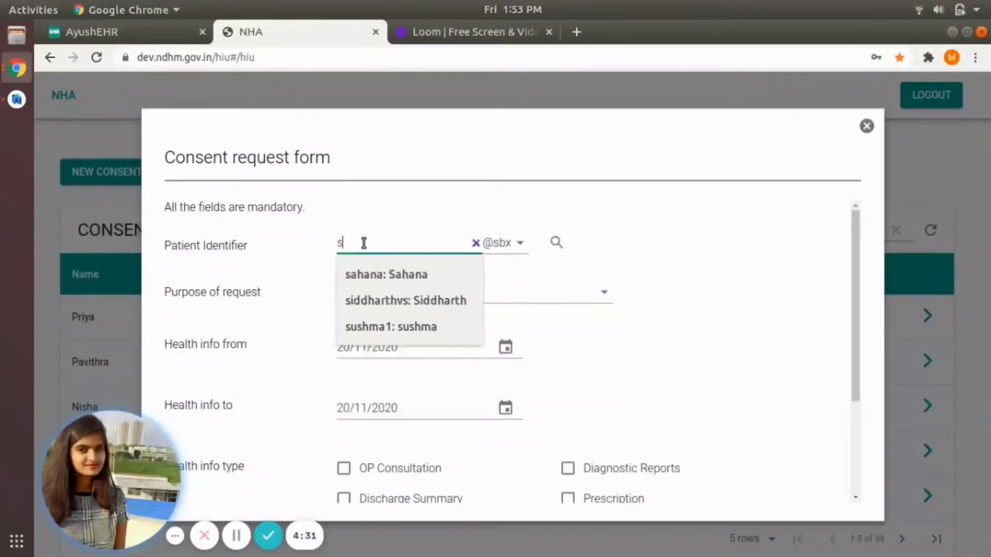
{"action": "type", "text": "wathi"}
{"action": "left_click", "coordinate": [556, 242]}
{"action": "scroll", "coordinate": [551, 289], "scroll_direction": "down", "scroll_amount": 2}
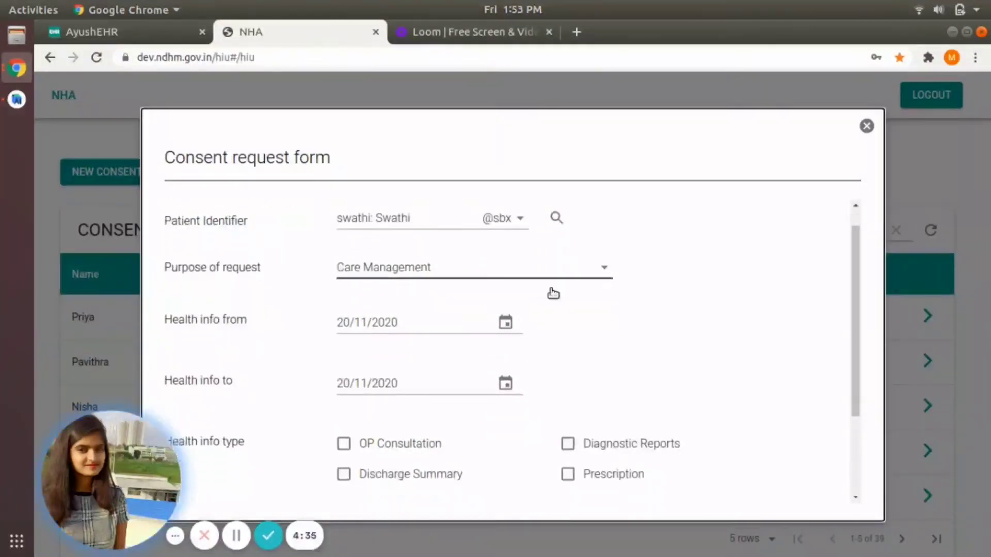
Step: Request Diagnostic Reports and Prescription data from 18/11/2020 and send the consent request
{"action": "left_click", "coordinate": [505, 291]}
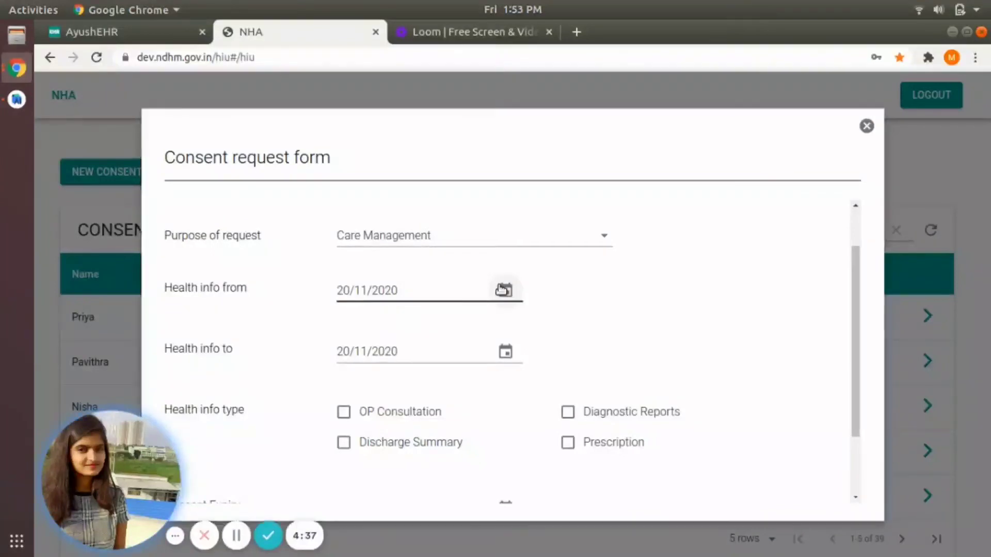
{"action": "left_click", "coordinate": [407, 454]}
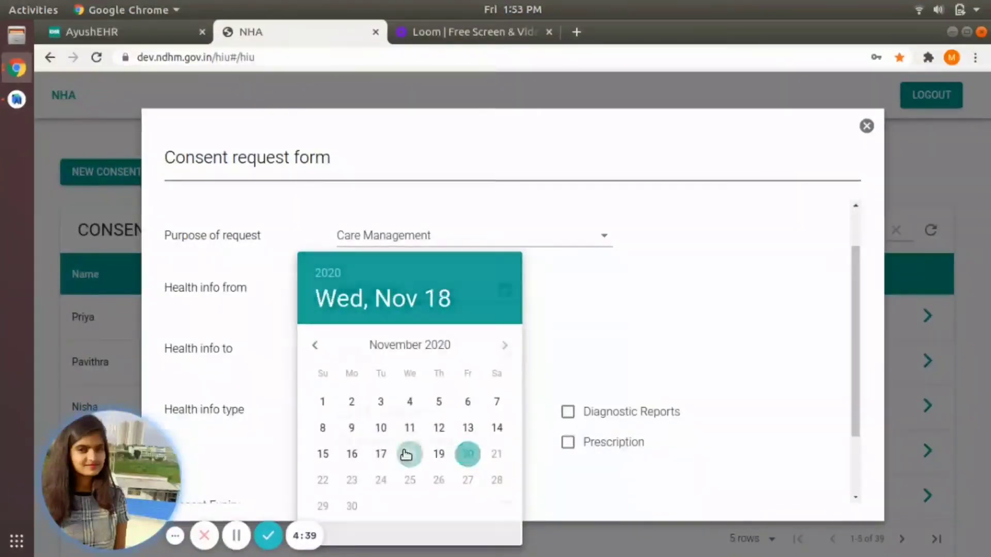
{"action": "left_click", "coordinate": [566, 409]}
{"action": "scroll", "coordinate": [569, 411], "scroll_direction": "down", "scroll_amount": 2}
{"action": "left_click", "coordinate": [568, 354]}
{"action": "left_click", "coordinate": [518, 484]}
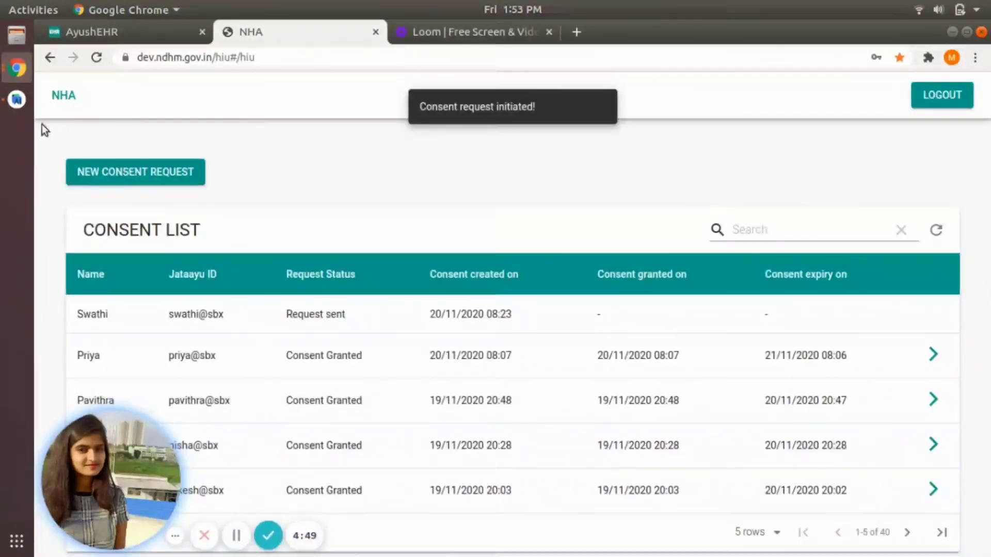
{"action": "left_click", "coordinate": [16, 101]}
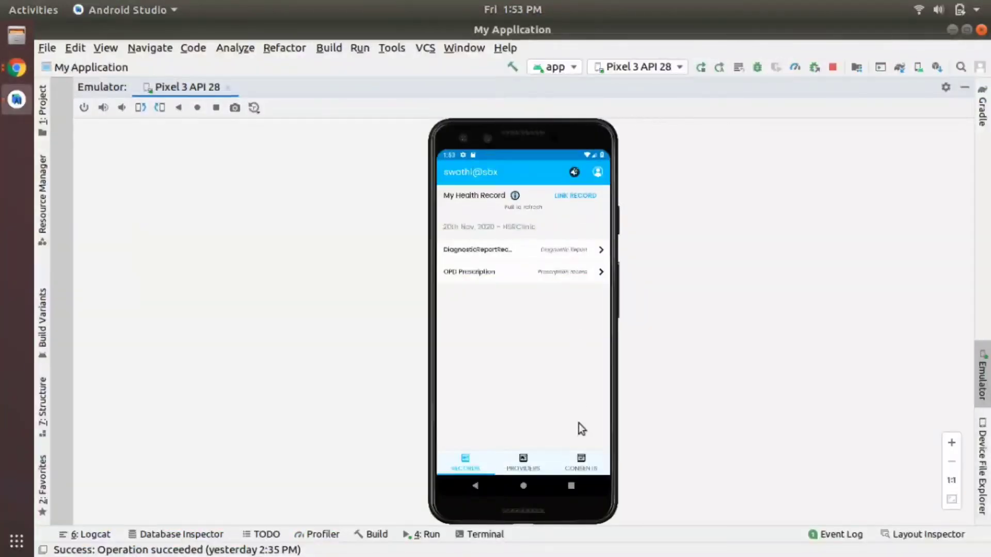
Step: Grant the pending Care Management consent request, creating and confirming a 4-digit consent PIN
{"action": "left_click", "coordinate": [581, 464]}
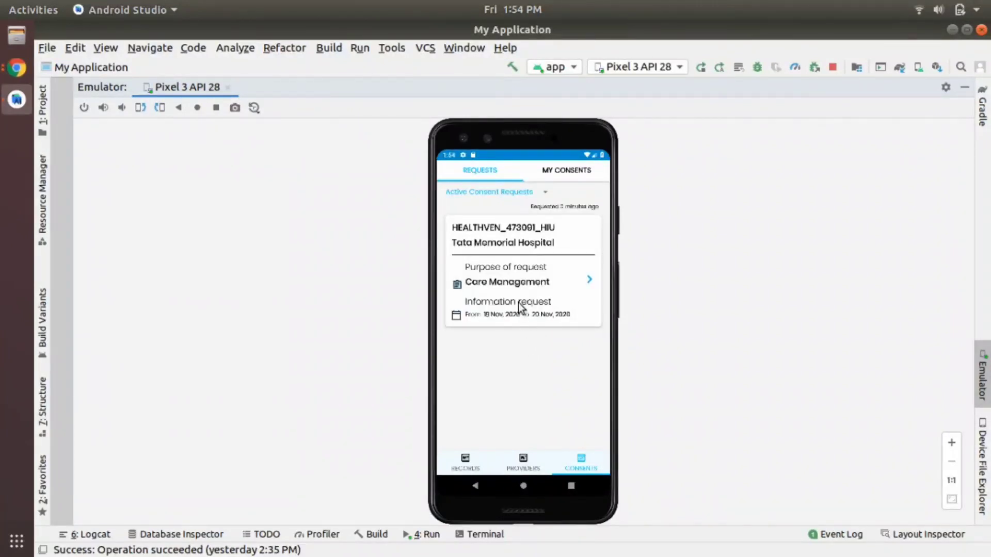
{"action": "left_click", "coordinate": [511, 289]}
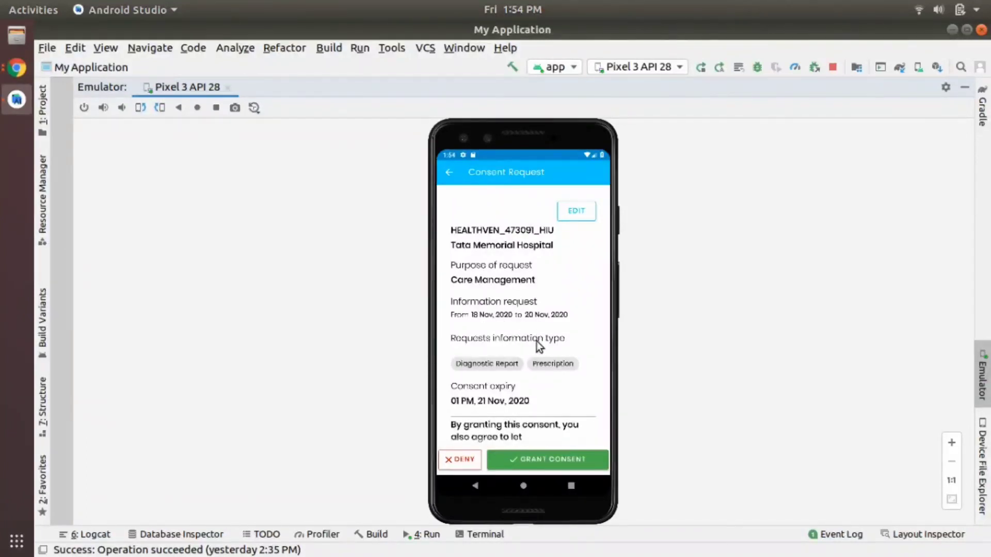
{"action": "left_click", "coordinate": [536, 463]}
{"action": "type", "text": "•"}
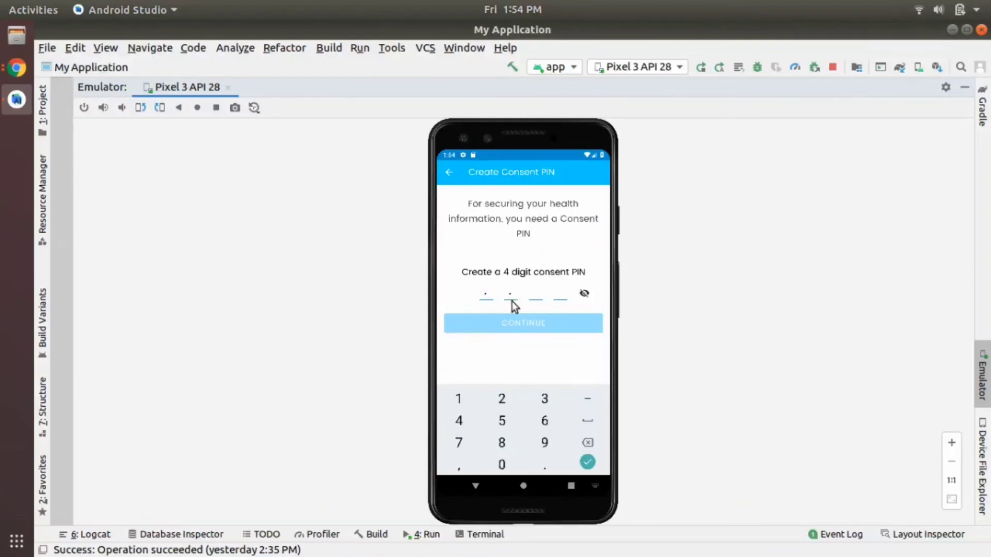
{"action": "type", "text": "•••"}
{"action": "left_click", "coordinate": [524, 323]}
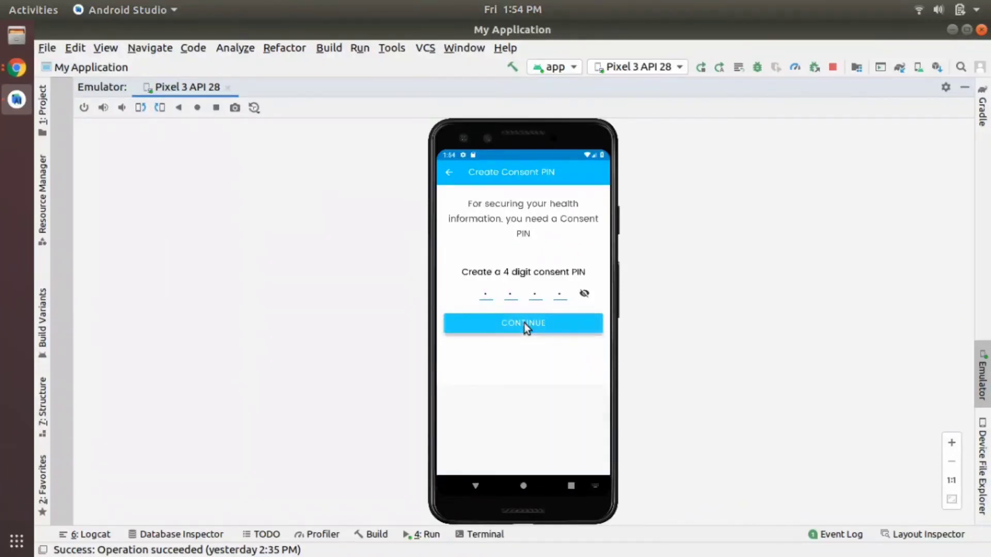
{"action": "type", "text": "••••"}
{"action": "left_click", "coordinate": [524, 323]}
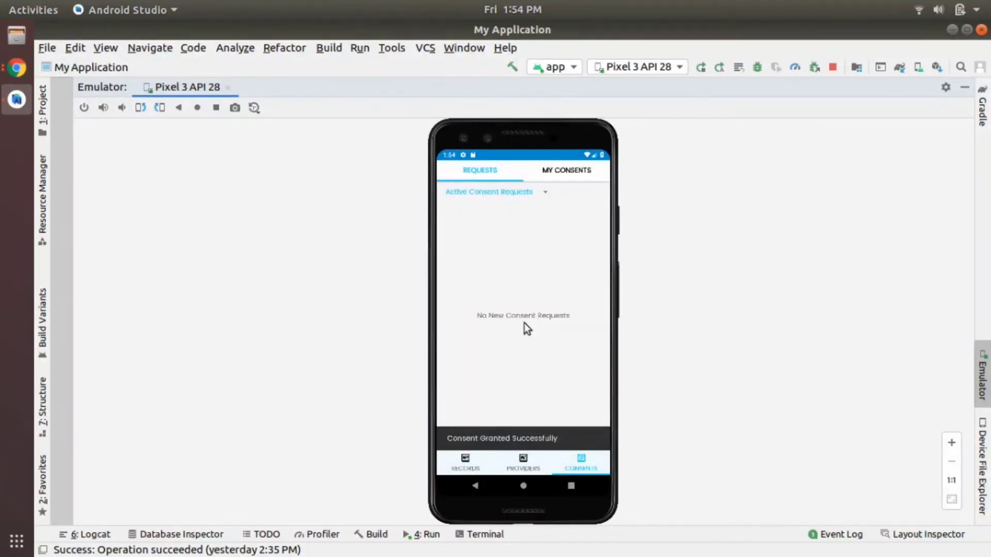
{"action": "left_click", "coordinate": [10, 79]}
Step: Open the patient's Consent Granted health data and scroll through the HSRClinic prescription and lab report
{"action": "left_click", "coordinate": [106, 83]}
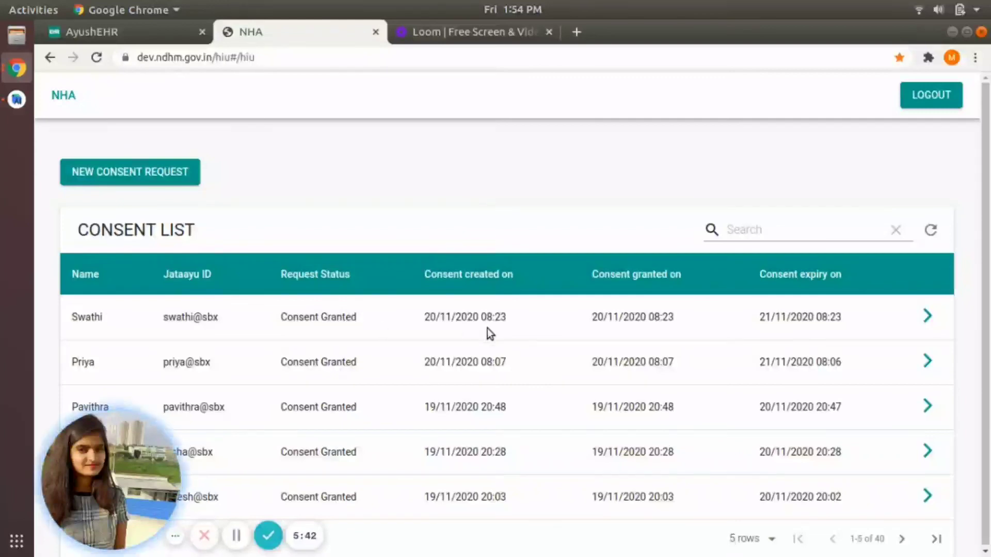
{"action": "left_click", "coordinate": [926, 315]}
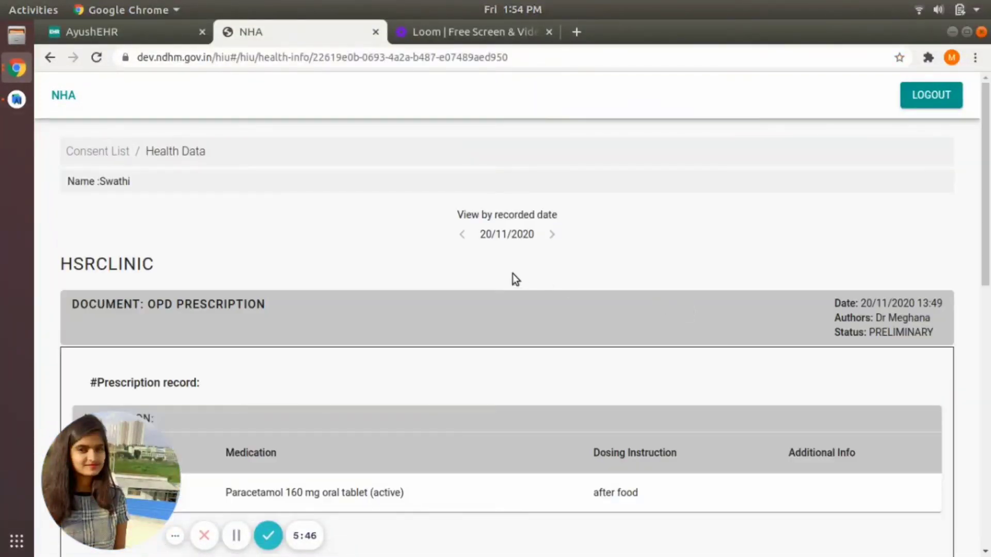
{"action": "scroll", "coordinate": [512, 274], "scroll_direction": "down", "scroll_amount": 6}
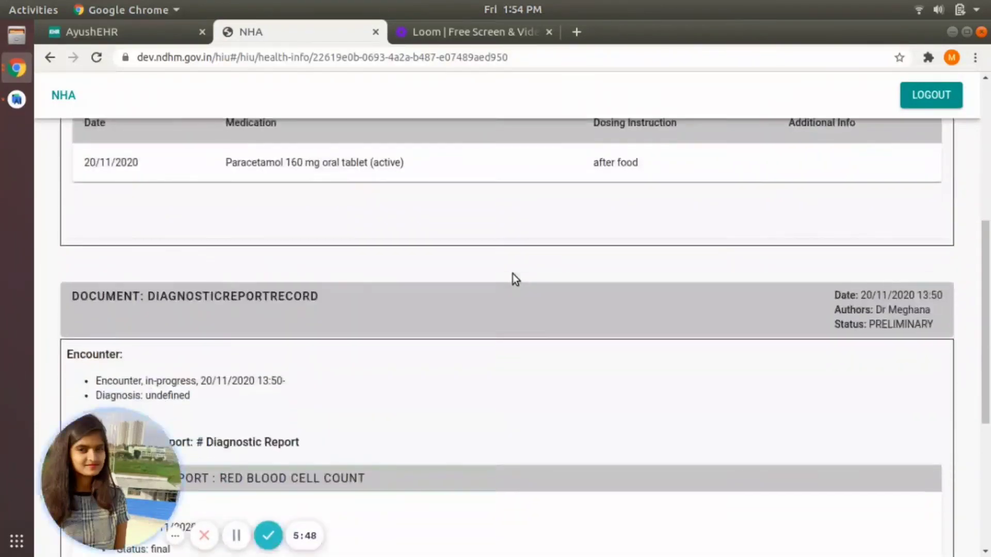
{"action": "scroll", "coordinate": [513, 276], "scroll_direction": "down", "scroll_amount": 3}
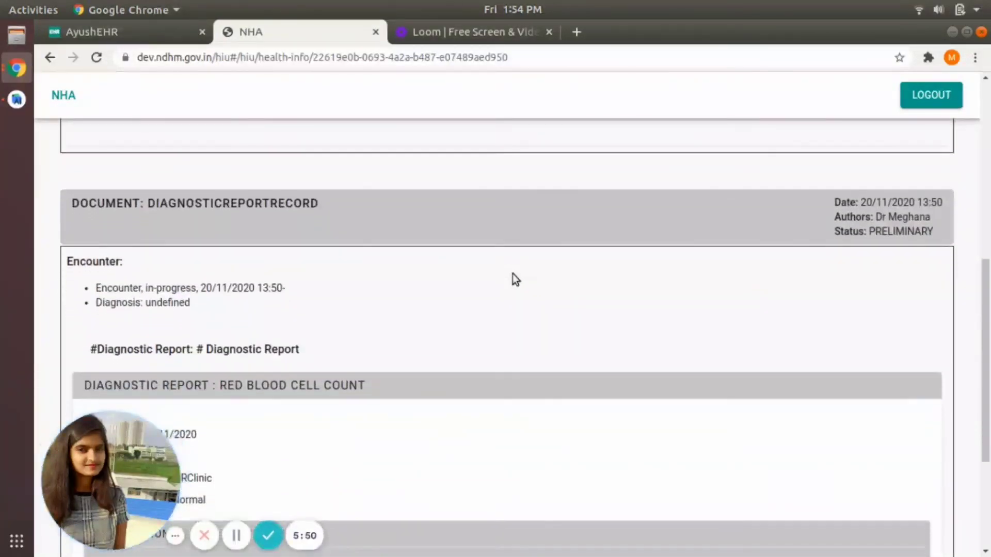
{"action": "scroll", "coordinate": [512, 274], "scroll_direction": "down", "scroll_amount": 1}
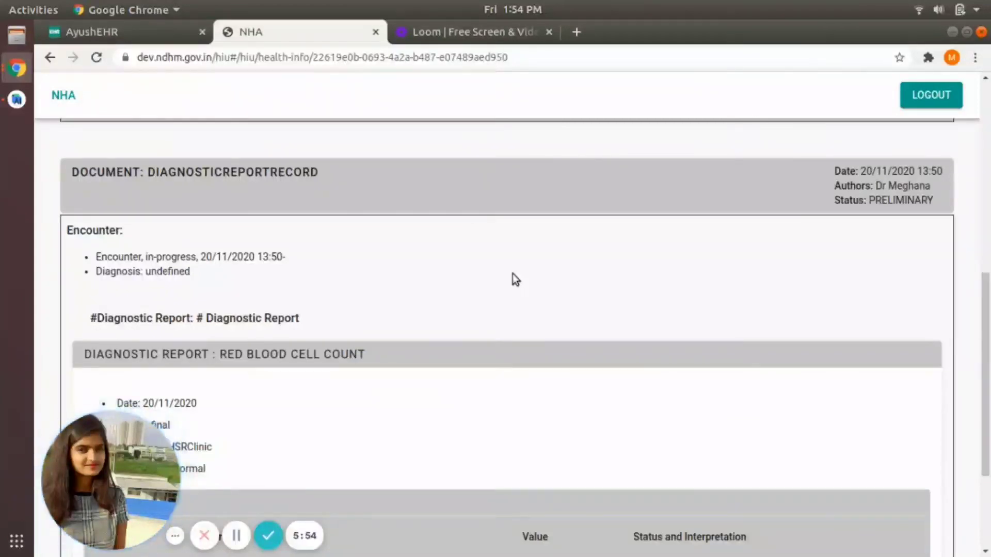
{"action": "scroll", "coordinate": [513, 278], "scroll_direction": "down", "scroll_amount": 5}
{"action": "scroll", "coordinate": [515, 278], "scroll_direction": "up", "scroll_amount": 10}
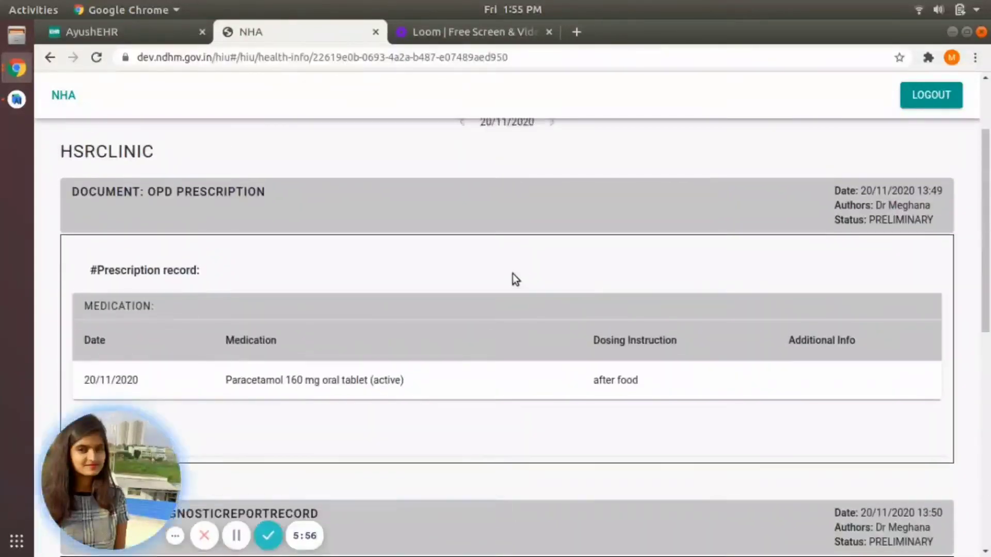